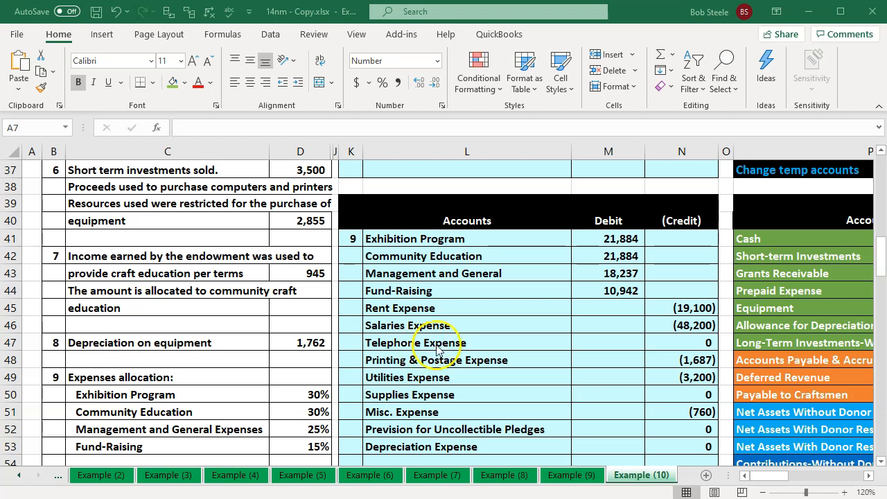
Examine journal entry 7 for Community Education and Cash alongside the trial balance worksheet.
{"action": "scroll", "coordinate": [595, 317], "scroll_direction": "up", "scroll_amount": 6}
{"action": "scroll", "coordinate": [597, 319], "scroll_direction": "up", "scroll_amount": 2}
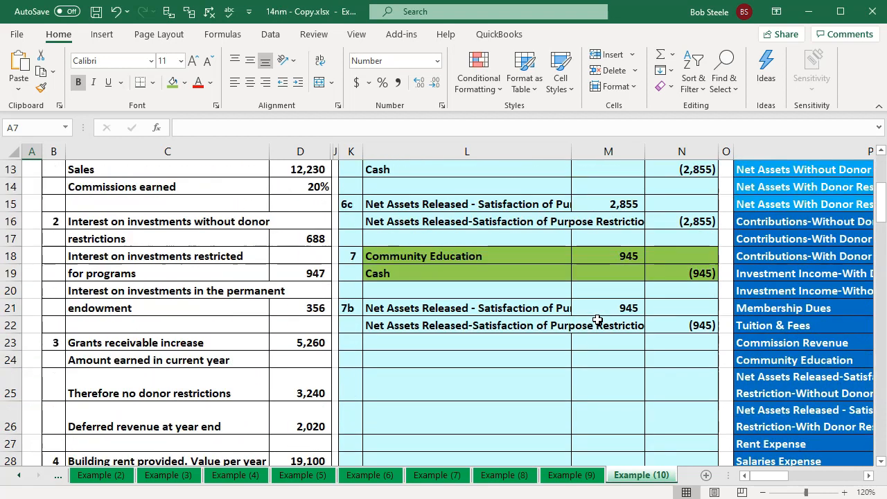
{"action": "left_click", "coordinate": [603, 271]}
{"action": "key", "text": "Right"}
{"action": "key", "text": "Right"}
{"action": "key", "text": "Right"}
{"action": "key", "text": "Right"}
{"action": "key", "text": "Right"}
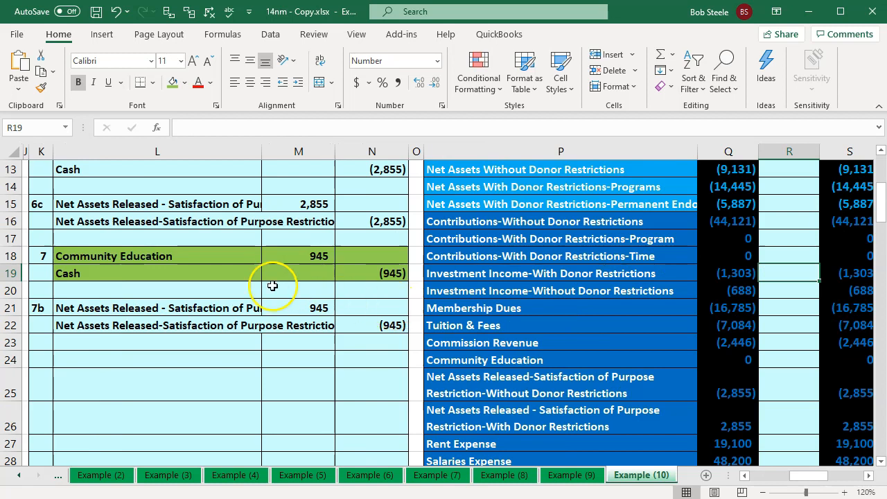
{"action": "left_click", "coordinate": [229, 255]}
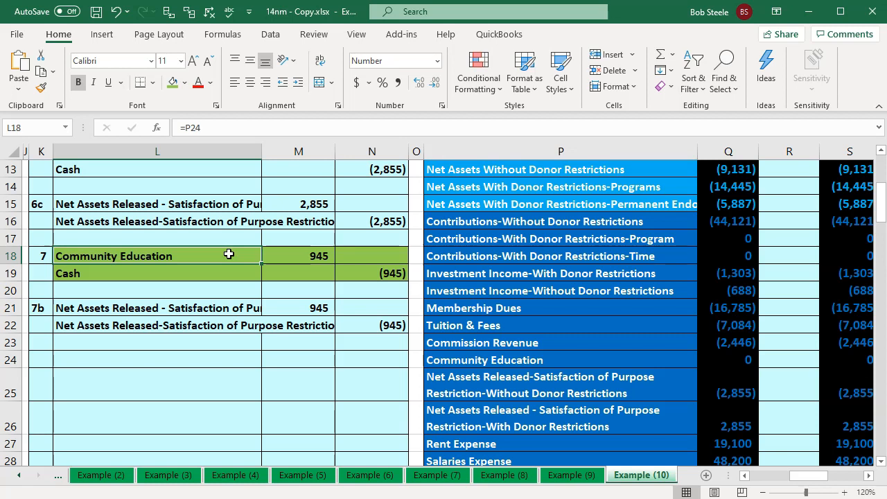
{"action": "key", "text": "Down"}
{"action": "key", "text": "Down"}
{"action": "key", "text": "Down"}
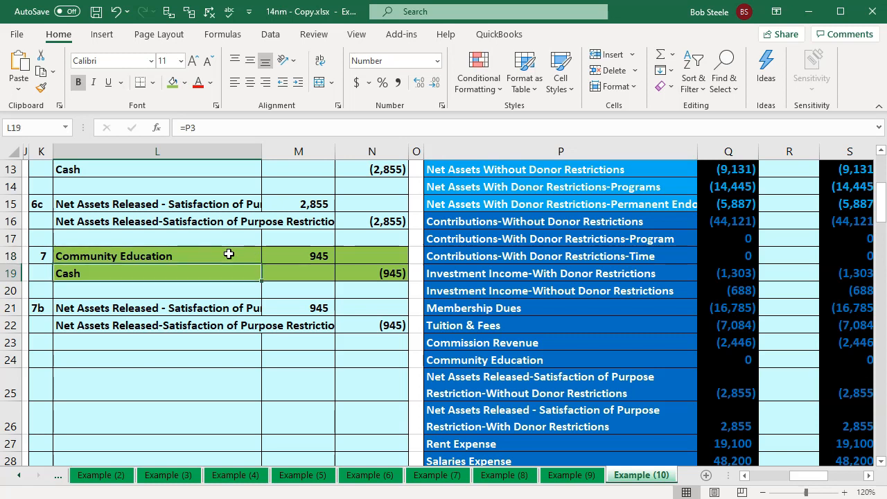
Link the Community Education adjustment in R24 to the entry 7 debit with the formula =M18.
{"action": "key", "text": "Right"}
{"action": "key", "text": "Right"}
{"action": "key", "text": "Right"}
{"action": "key", "text": "Right"}
{"action": "key", "text": "Down"}
{"action": "key", "text": "Down"}
{"action": "key", "text": "Right"}
{"action": "key", "text": "Down"}
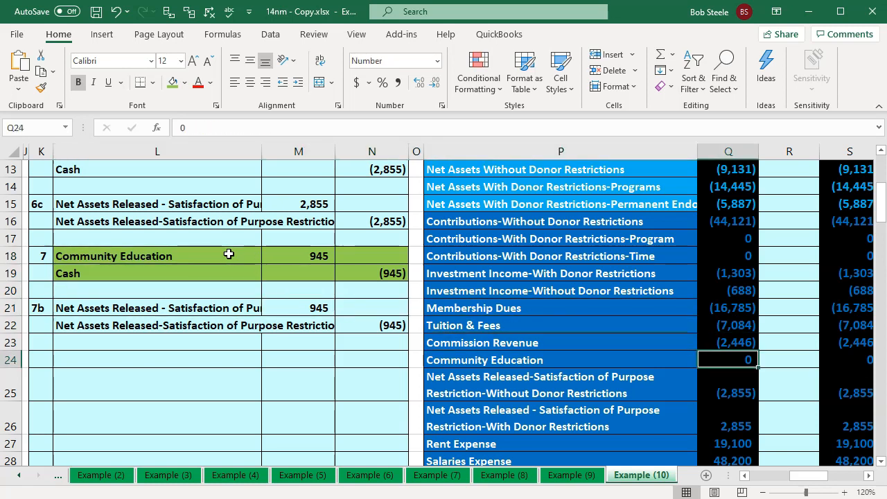
{"action": "key", "text": "Right"}
{"action": "type", "text": "="}
{"action": "key", "text": "Left"}
{"action": "key", "text": "Left"}
{"action": "key", "text": "Left"}
{"action": "key", "text": "Left"}
{"action": "key", "text": "Left"}
{"action": "key", "text": "Up"}
{"action": "key", "text": "Up"}
{"action": "key", "text": "Up"}
{"action": "key", "text": "Up"}
{"action": "key", "text": "Up"}
{"action": "key", "text": "Up"}
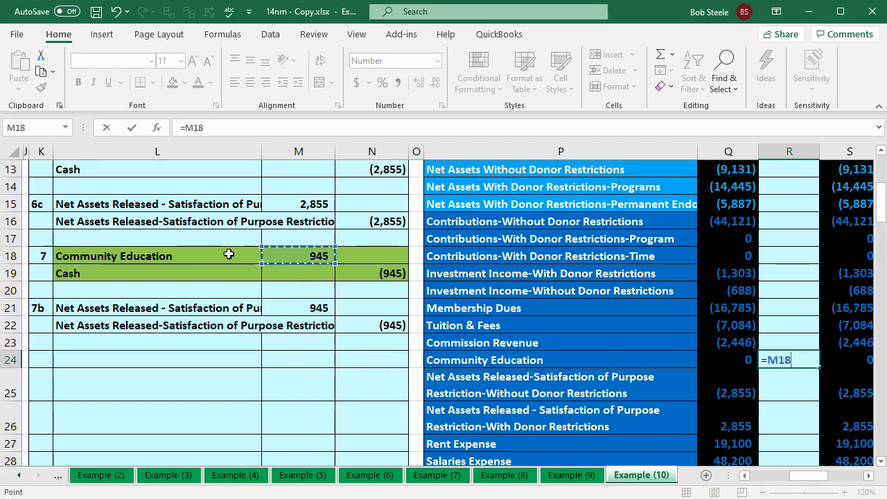
{"action": "key", "text": "Return"}
Link the Cash adjustment in R3 to the entry 7 credit with the formula =N19.
{"action": "key", "text": "Up"}
{"action": "key", "text": "Up"}
{"action": "key", "text": "Up"}
{"action": "key", "text": "Up"}
{"action": "key", "text": "Up"}
{"action": "key", "text": "Up"}
{"action": "key", "text": "Up"}
{"action": "key", "text": "Up"}
{"action": "key", "text": "Up"}
{"action": "key", "text": "Up"}
{"action": "key", "text": "Up"}
{"action": "key", "text": "Up"}
{"action": "key", "text": "Up"}
{"action": "key", "text": "Up"}
{"action": "key", "text": "Up"}
{"action": "key", "text": "Up"}
{"action": "key", "text": "Up"}
{"action": "key", "text": "Up"}
{"action": "key", "text": "Up"}
{"action": "key", "text": "Up"}
{"action": "key", "text": "Up"}
{"action": "key", "text": "Up"}
{"action": "key", "text": "Up"}
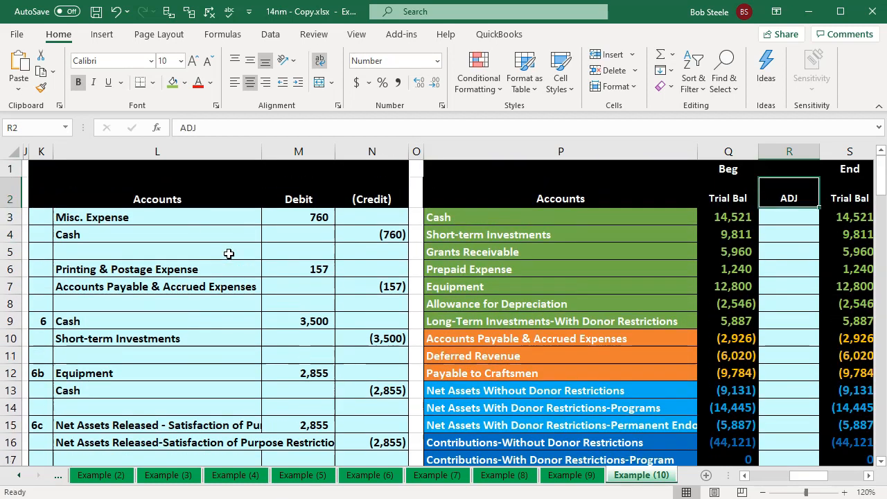
{"action": "key", "text": "Down"}
{"action": "type", "text": "="}
{"action": "key", "text": "Left"}
{"action": "key", "text": "Left"}
{"action": "key", "text": "Left"}
{"action": "key", "text": "Left"}
{"action": "key", "text": "Down"}
{"action": "key", "text": "Down"}
{"action": "key", "text": "Down"}
{"action": "key", "text": "Down"}
{"action": "key", "text": "Down"}
{"action": "key", "text": "Down"}
{"action": "key", "text": "Down"}
{"action": "key", "text": "Down"}
{"action": "key", "text": "Down"}
{"action": "key", "text": "Down"}
{"action": "key", "text": "Down"}
{"action": "key", "text": "Down"}
{"action": "key", "text": "Down"}
{"action": "key", "text": "Down"}
{"action": "key", "text": "Down"}
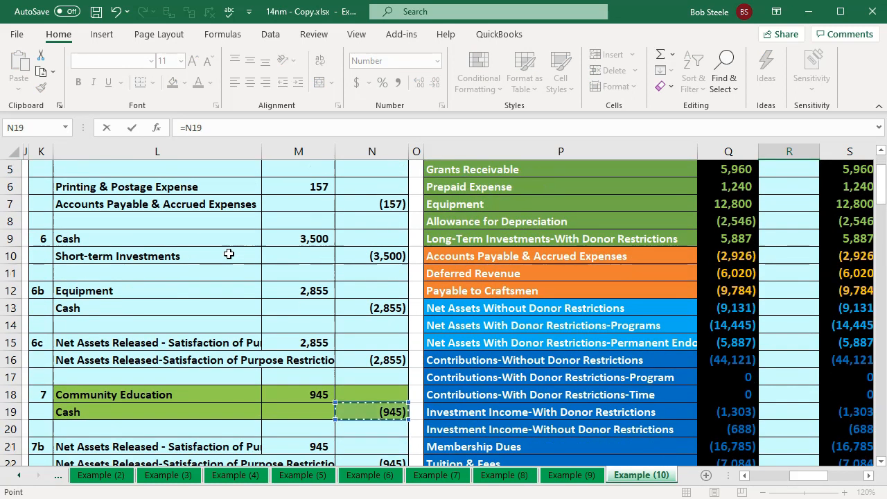
{"action": "key", "text": "Return"}
Check the ending trial balances of Cash and Community Education.
{"action": "scroll", "coordinate": [626, 205], "scroll_direction": "up", "scroll_amount": 1}
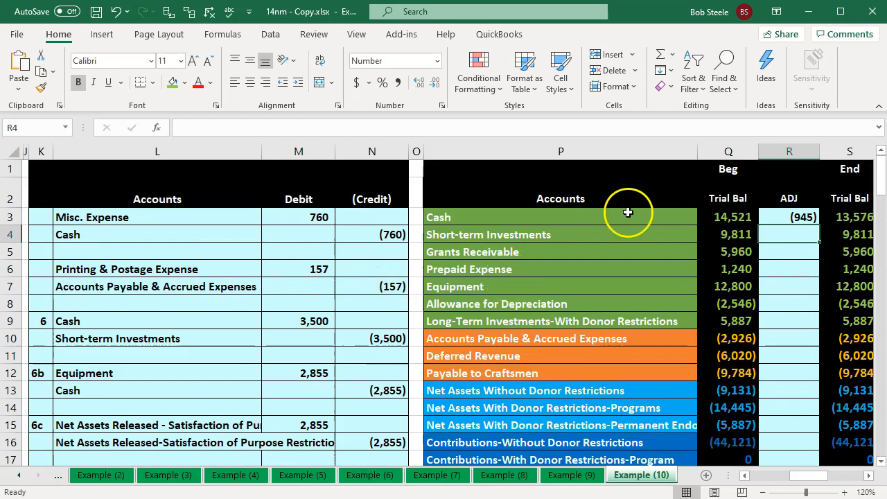
{"action": "left_click", "coordinate": [840, 219]}
{"action": "key", "text": "Right"}
{"action": "scroll", "coordinate": [838, 291], "scroll_direction": "down", "scroll_amount": 4}
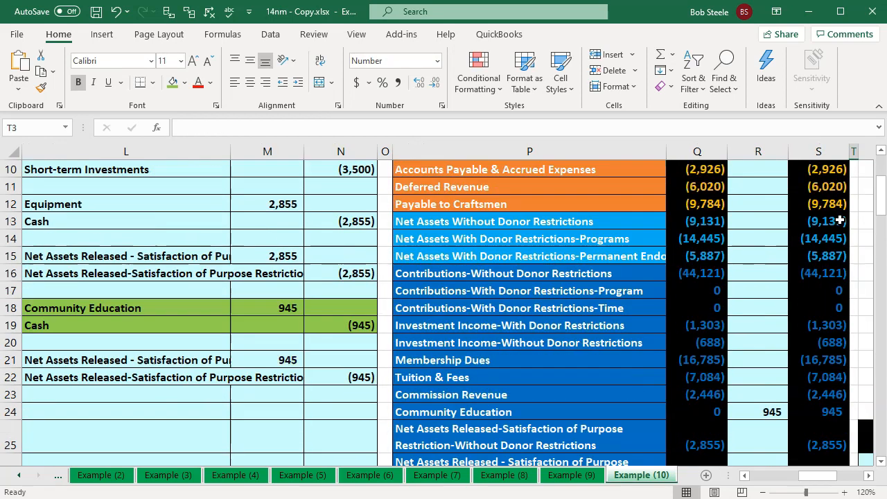
{"action": "left_click", "coordinate": [835, 358]}
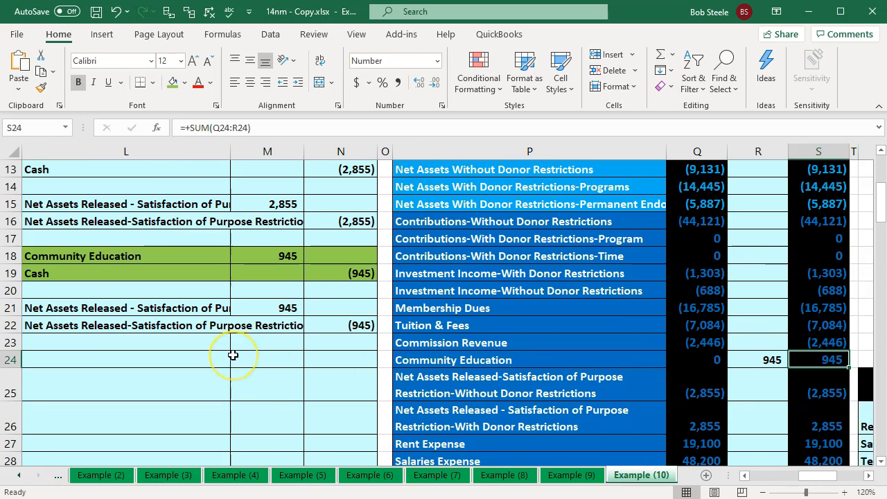
{"action": "scroll", "coordinate": [233, 356], "scroll_direction": "up", "scroll_amount": 2}
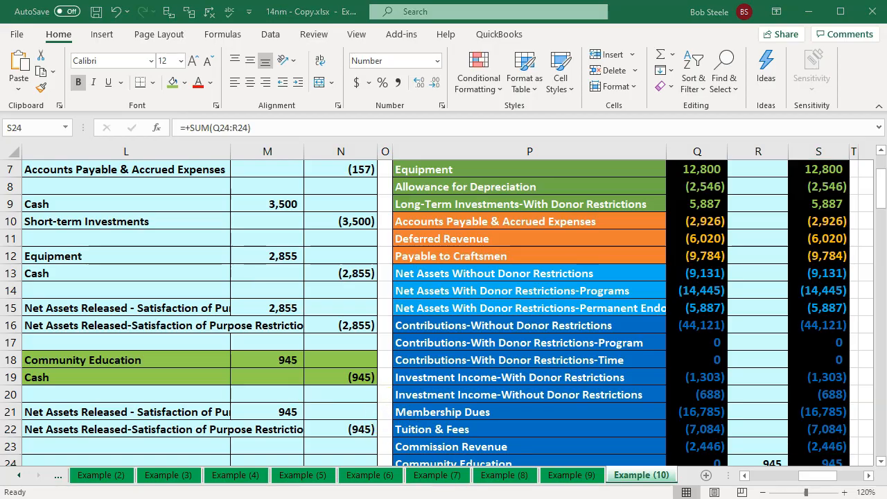
Switch to QuickBooks and open a new check from the Bank Clearing Account, keeping the date 01/25/2020.
{"action": "key", "text": "alt+Tab"}
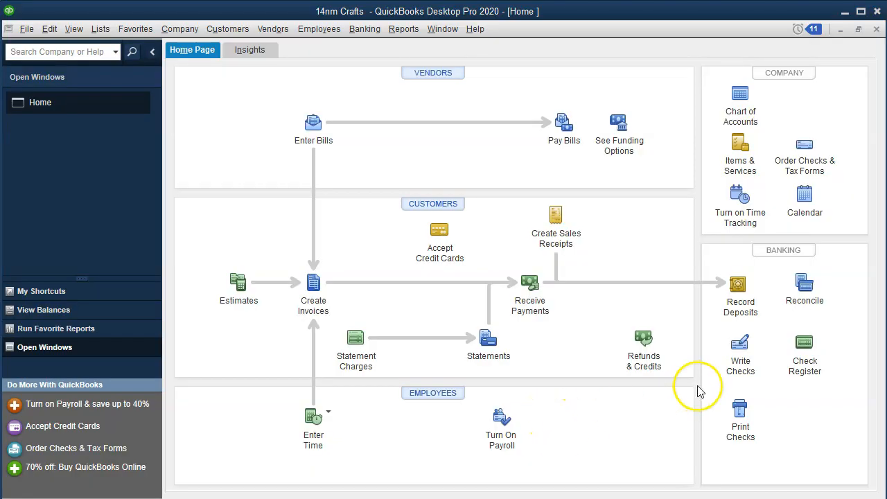
{"action": "left_click", "coordinate": [742, 361]}
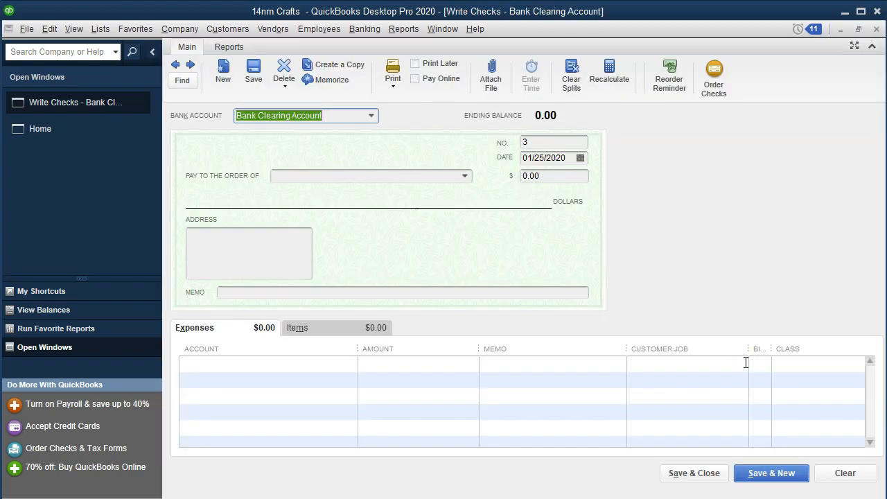
{"action": "key", "text": "Tab"}
{"action": "key", "text": "Tab"}
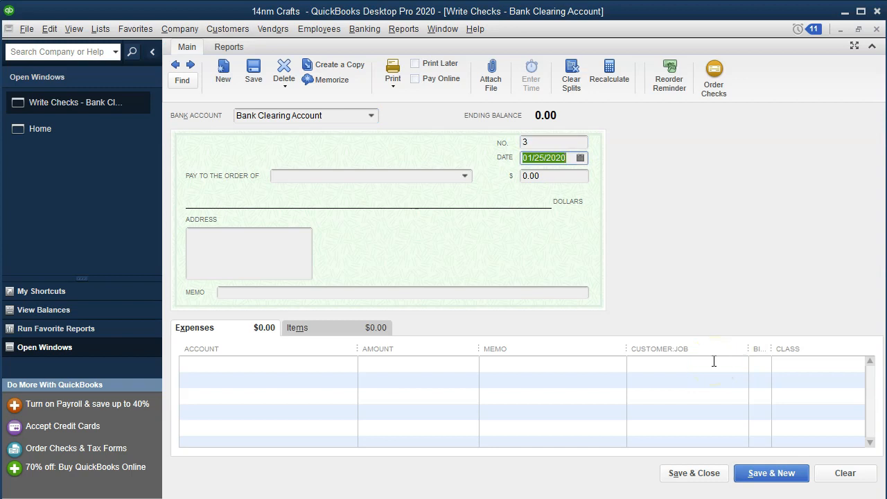
{"action": "key", "text": "Tab"}
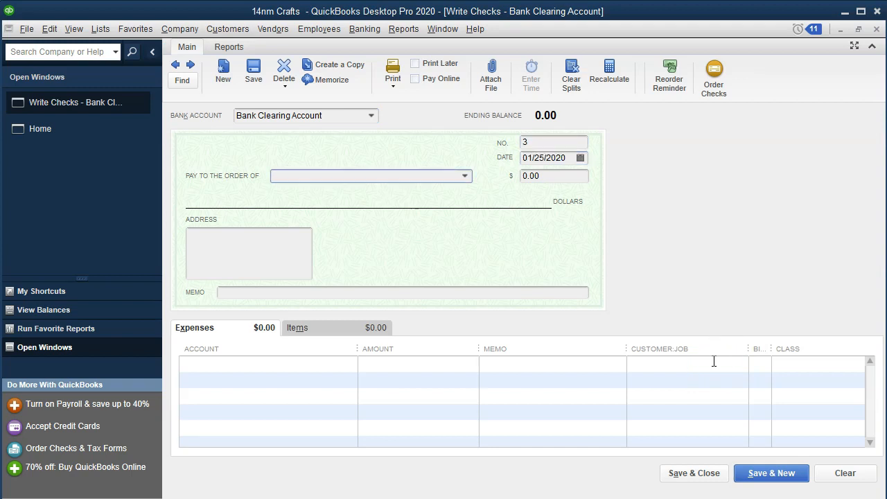
Enter Staples as the check's payee and quick-add it as a vendor.
{"action": "type", "text": "Stapl"}
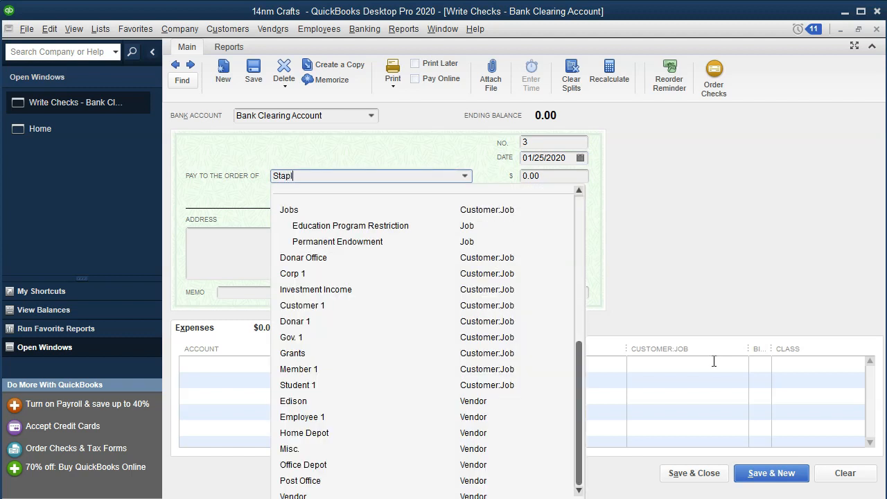
{"action": "type", "text": "es"}
{"action": "key", "text": "Tab"}
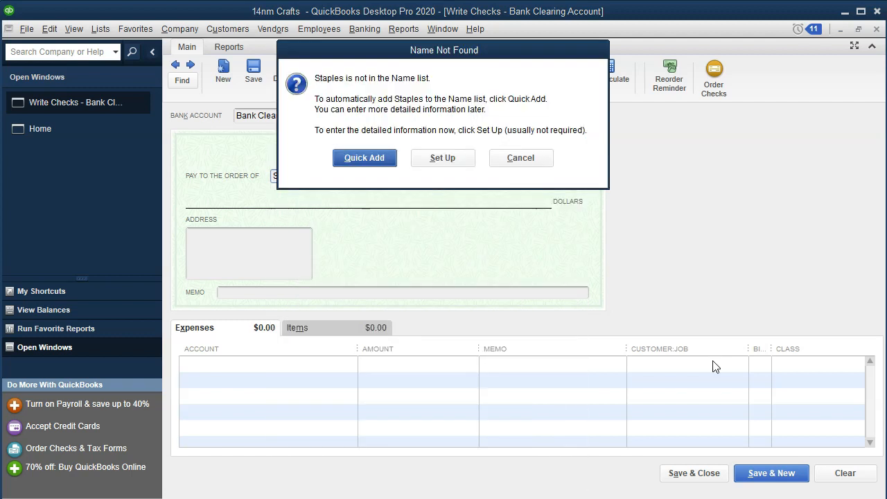
{"action": "key", "text": "Return"}
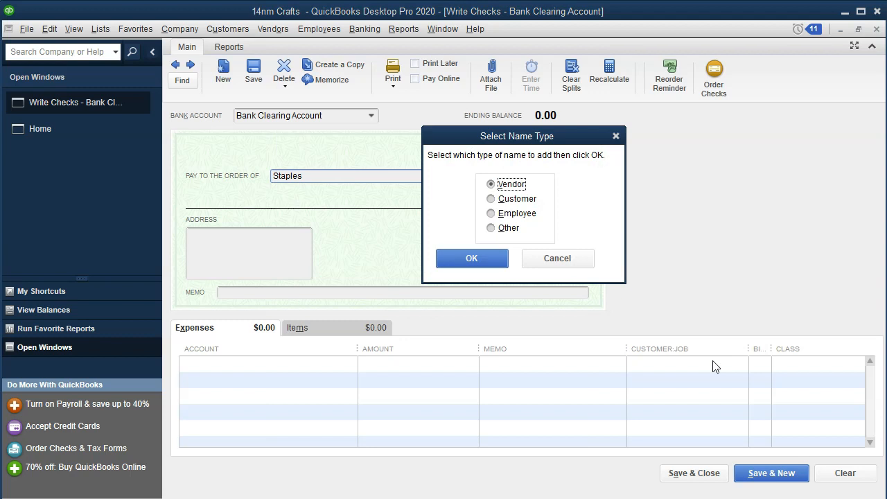
{"action": "key", "text": "Return"}
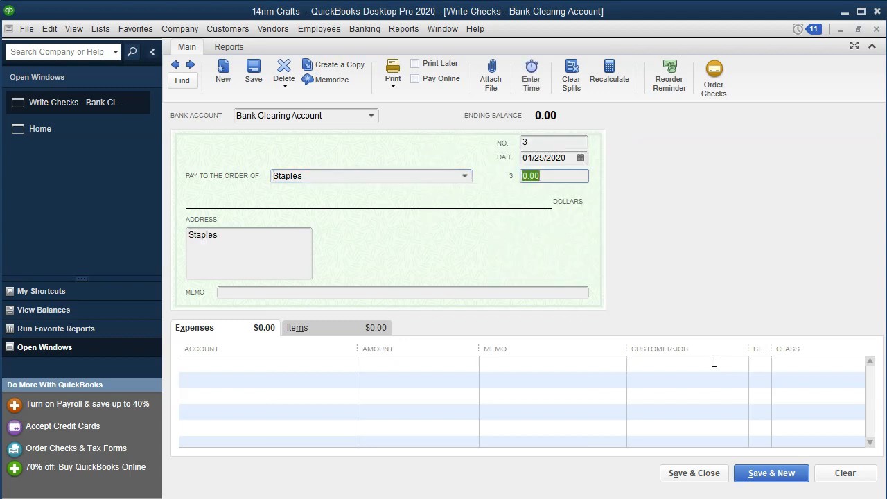
Compare with the entry in the Excel worksheet and set the check amount to 945 in QuickBooks.
{"action": "key", "text": "alt+Tab"}
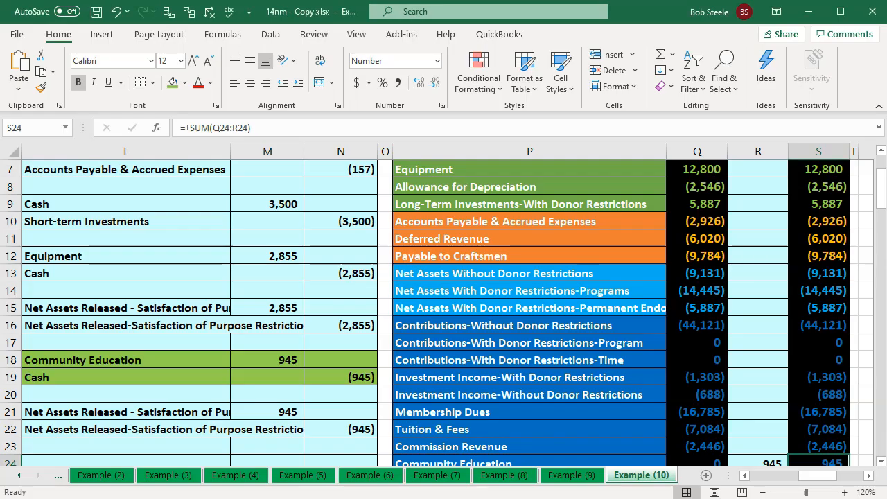
{"action": "key", "text": "alt+Tab"}
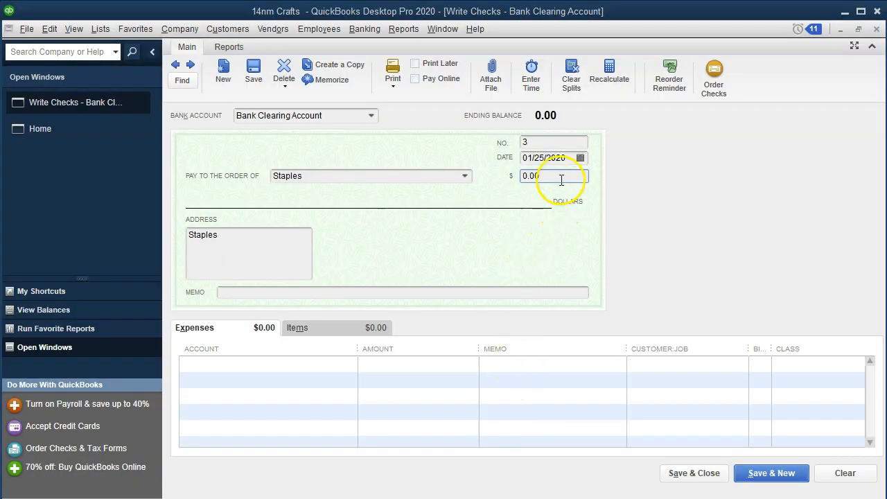
{"action": "type", "text": "945"}
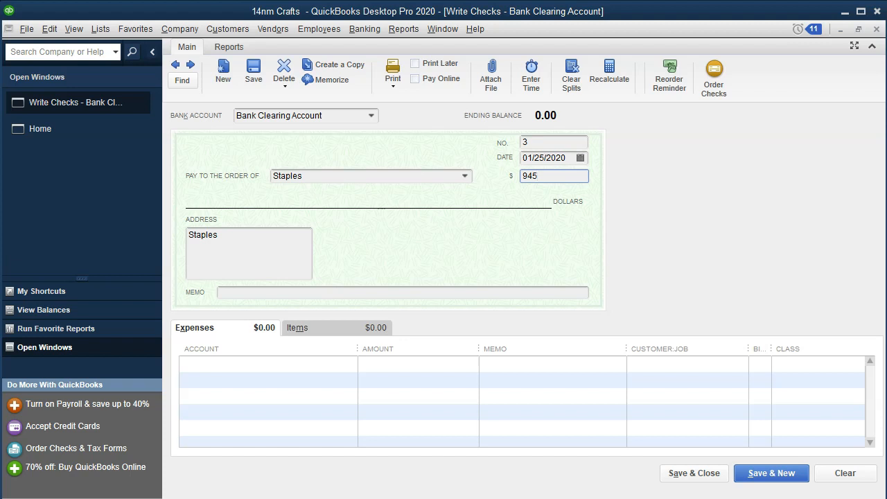
{"action": "key", "text": "Tab"}
{"action": "key", "text": "Tab"}
{"action": "key", "text": "Tab"}
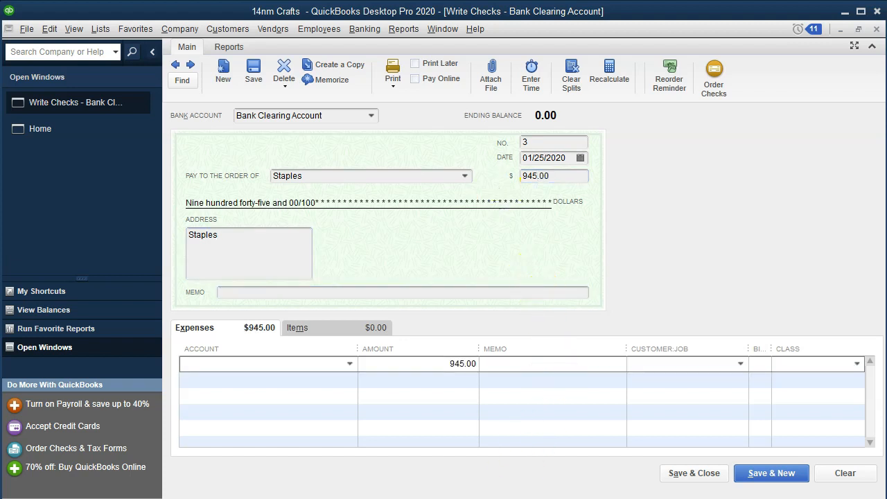
{"action": "key", "text": "alt+Tab"}
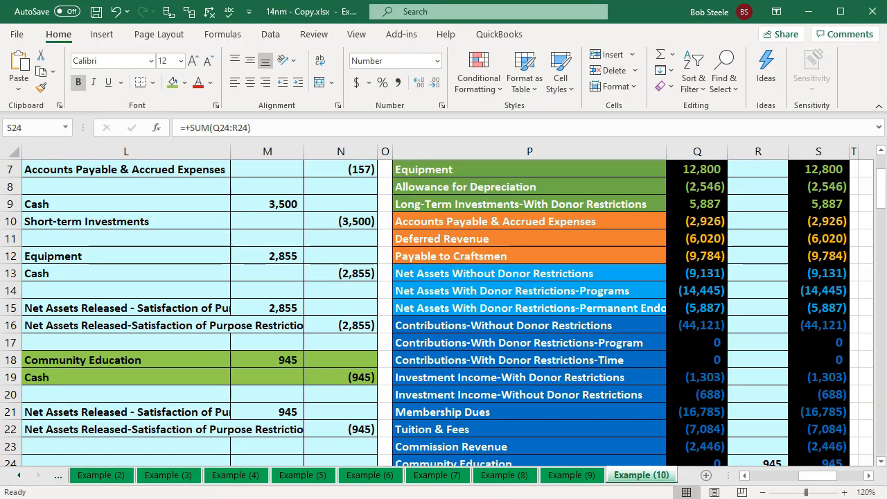
{"action": "key", "text": "alt+Tab"}
{"action": "left_click", "coordinate": [259, 367]}
{"action": "type", "text": "C"}
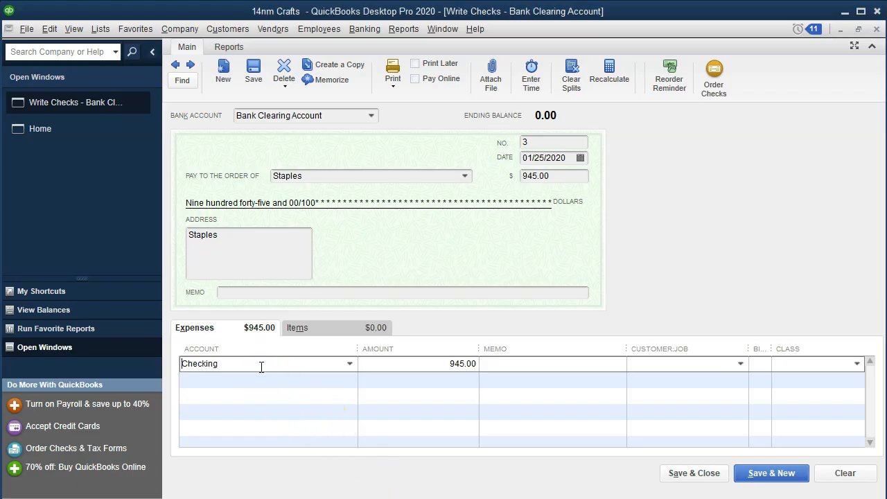
{"action": "type", "text": "ommission Revenue"}
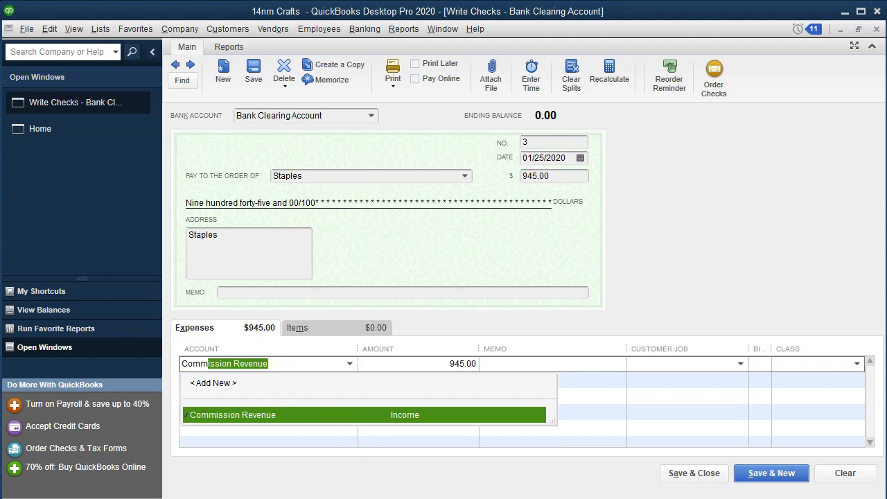
Switch to the Excel worksheet and copy the account name Community Education from P24.
{"action": "key", "text": "alt+Tab"}
{"action": "left_click", "coordinate": [473, 402]}
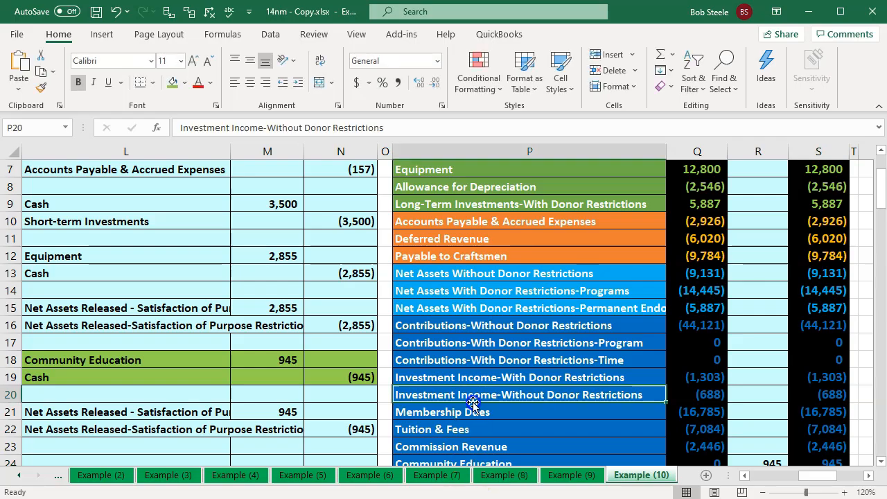
{"action": "key", "text": "Right"}
{"action": "key", "text": "Right"}
{"action": "scroll", "coordinate": [543, 396], "scroll_direction": "down", "scroll_amount": 2}
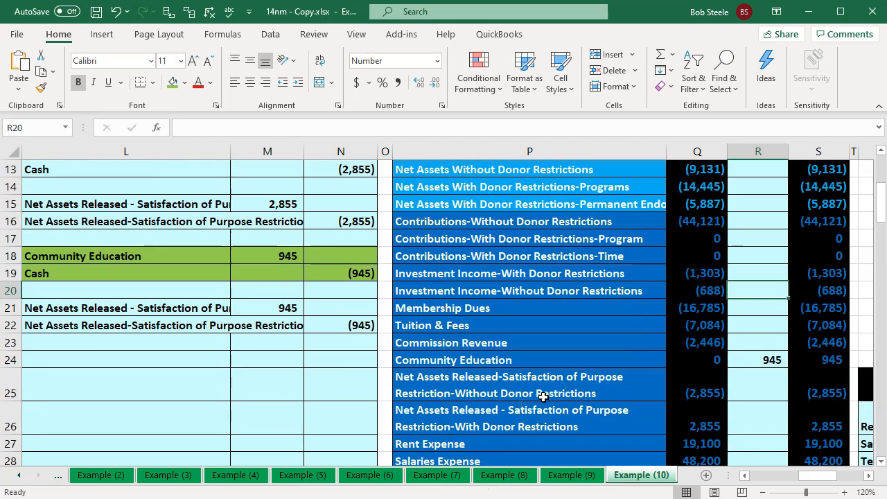
{"action": "scroll", "coordinate": [543, 396], "scroll_direction": "down", "scroll_amount": 1}
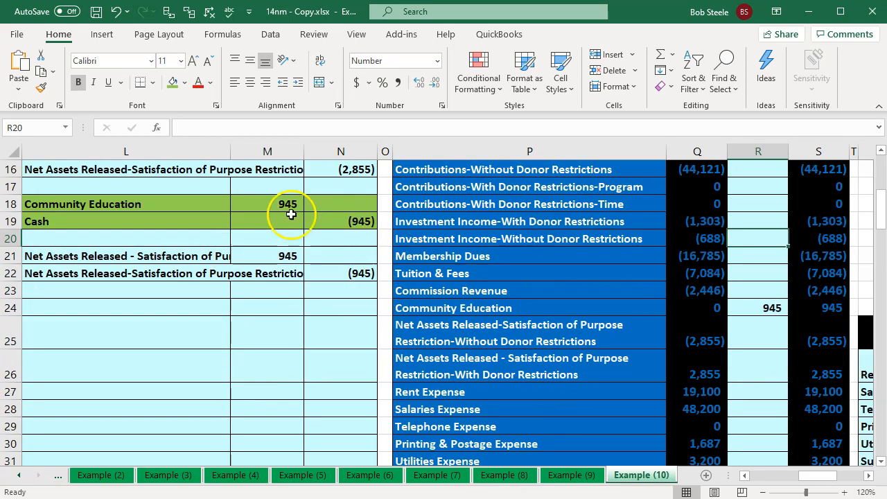
{"action": "left_click", "coordinate": [268, 217]}
{"action": "left_click", "coordinate": [513, 313]}
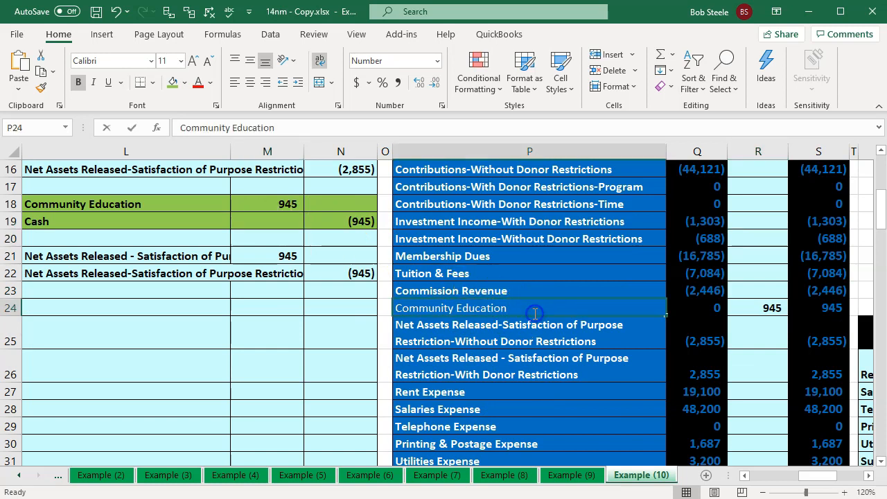
{"action": "double_click", "coordinate": [531, 312]}
{"action": "left_click_drag", "start_coordinate": [531, 311], "coordinate": [362, 298]}
{"action": "key", "text": "ctrl+c"}
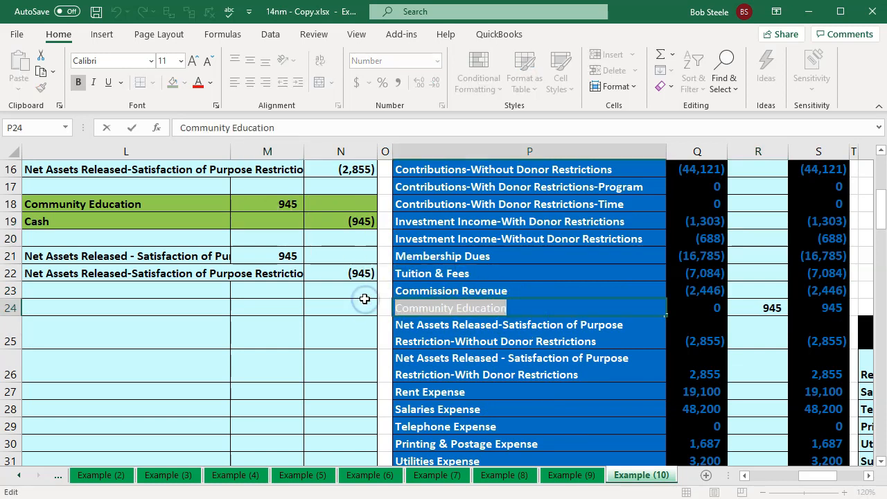
Return to QuickBooks and replace the account on the check's 945.00 expense line with the copied name Community Education.
{"action": "left_click", "coordinate": [652, 498]}
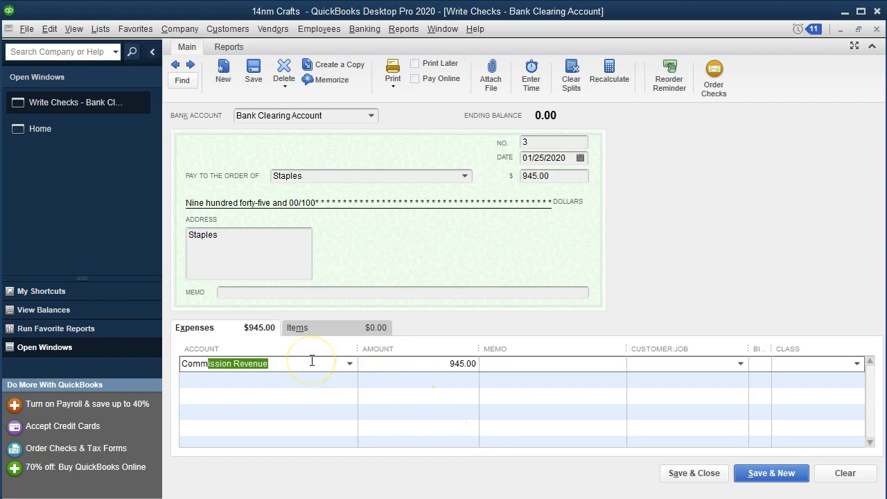
{"action": "key", "text": "BackSpace"}
{"action": "key", "text": "BackSpace"}
{"action": "key", "text": "BackSpace"}
{"action": "key", "text": "BackSpace"}
{"action": "key", "text": "BackSpace"}
{"action": "key", "text": "ctrl+v"}
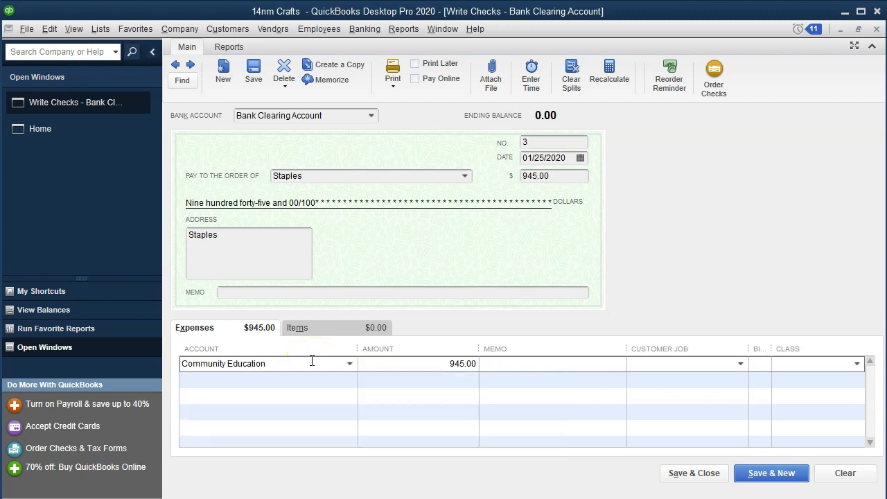
{"action": "key", "text": "Tab"}
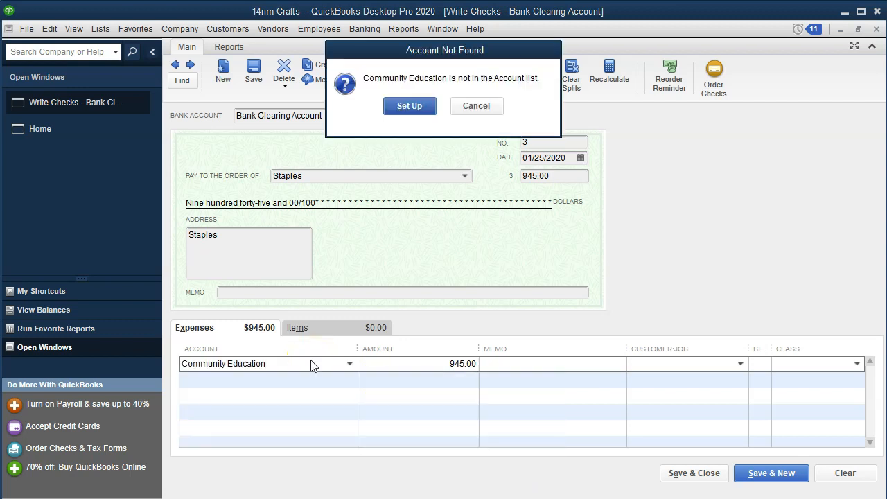
Set up Community Education as a new Expense account and save it.
{"action": "left_click", "coordinate": [410, 106]}
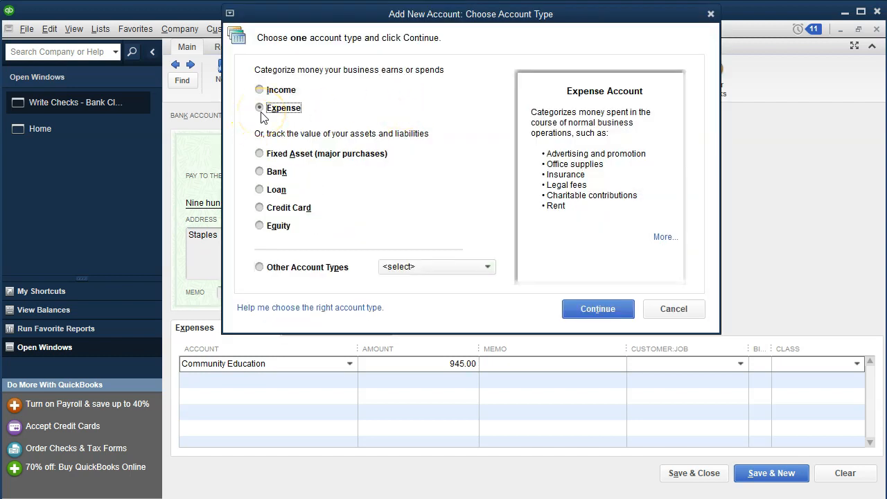
{"action": "left_click", "coordinate": [597, 308]}
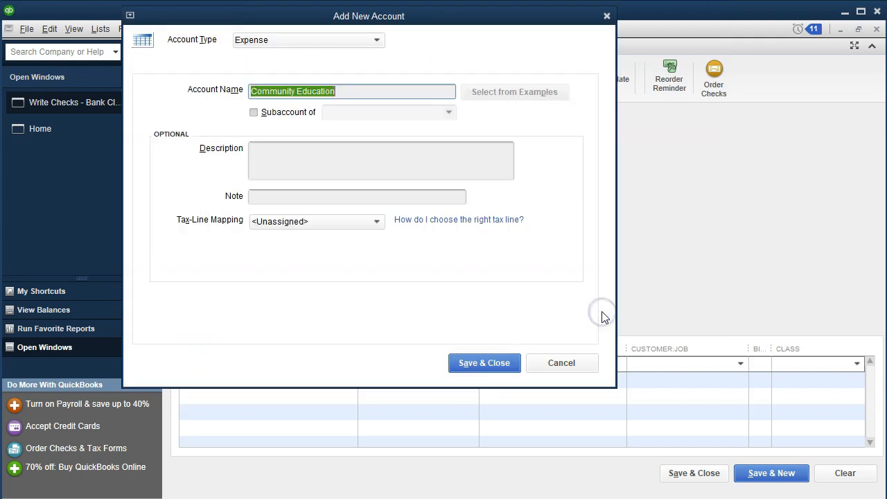
{"action": "left_click", "coordinate": [496, 365]}
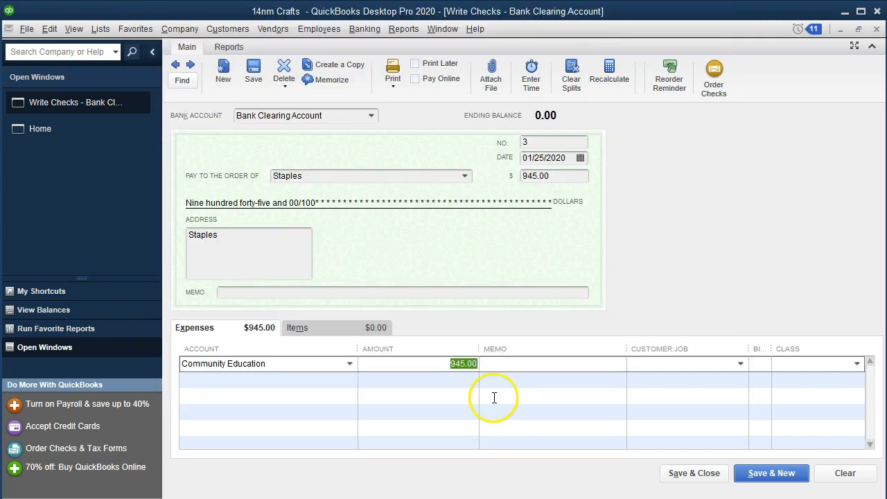
Assign the Unrestricted class Fund Rasing to the 945.00 Community Education line, save and close the check, and accept its future date.
{"action": "key", "text": "Tab"}
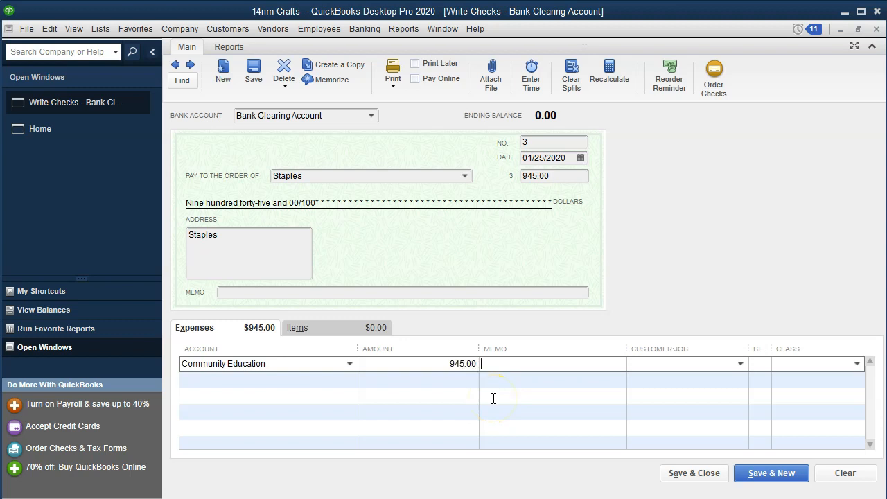
{"action": "left_click", "coordinate": [856, 364]}
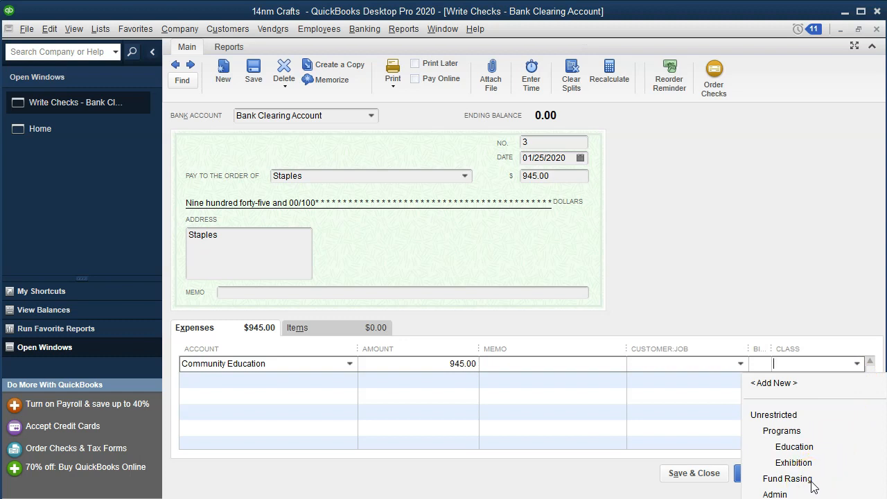
{"action": "left_click", "coordinate": [788, 478]}
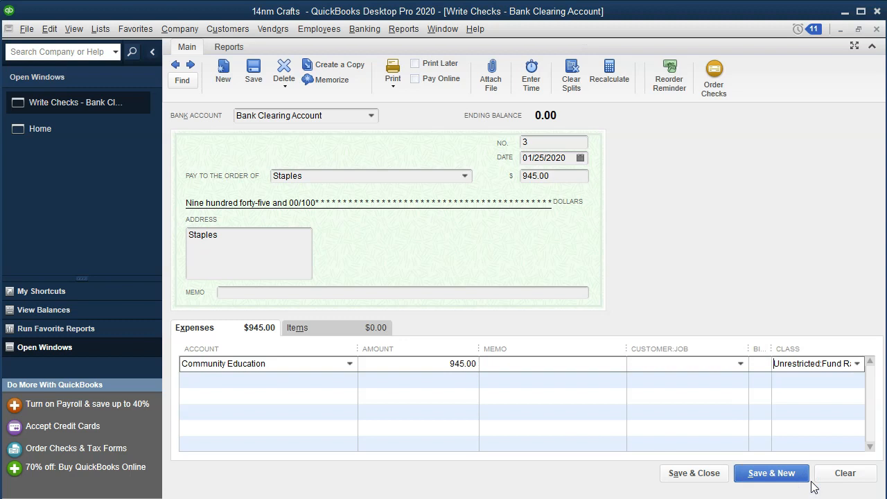
{"action": "left_click", "coordinate": [721, 441]}
{"action": "left_click", "coordinate": [707, 475]}
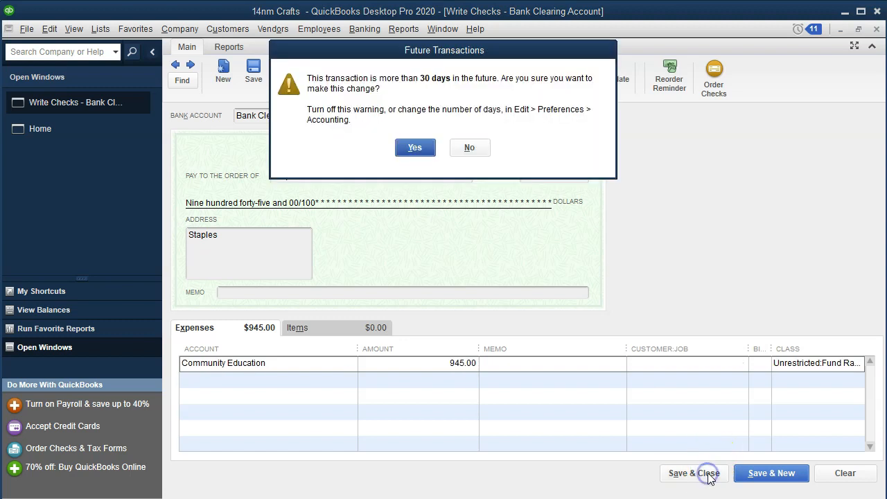
{"action": "left_click", "coordinate": [415, 147]}
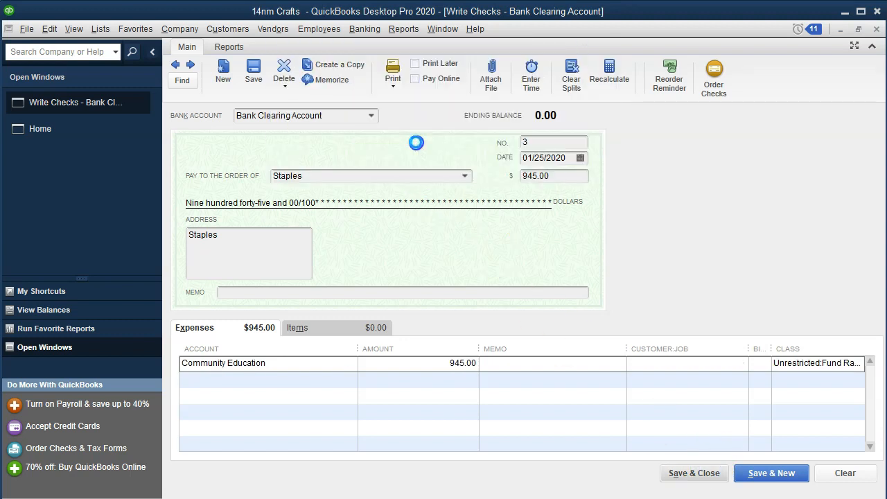
Run the Trial Balance report for 01/01/2020 to 12/31/2020.
{"action": "left_click", "coordinate": [404, 30]}
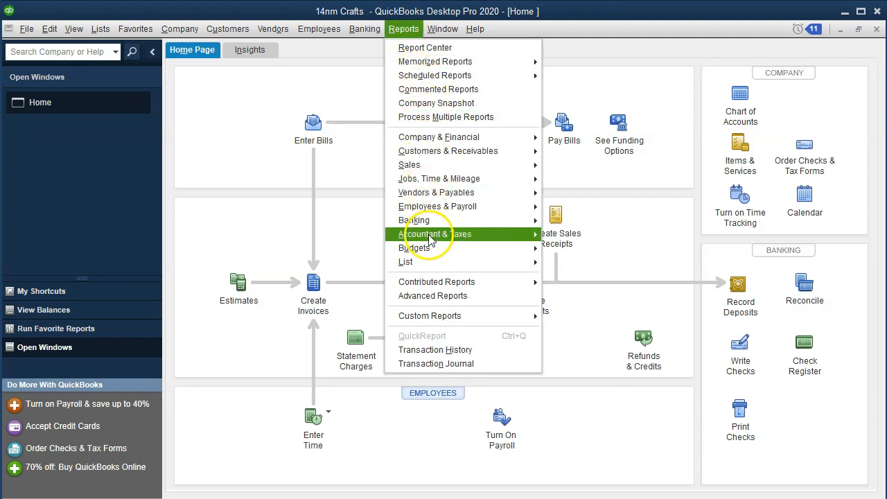
{"action": "mouse_move", "coordinate": [520, 234]}
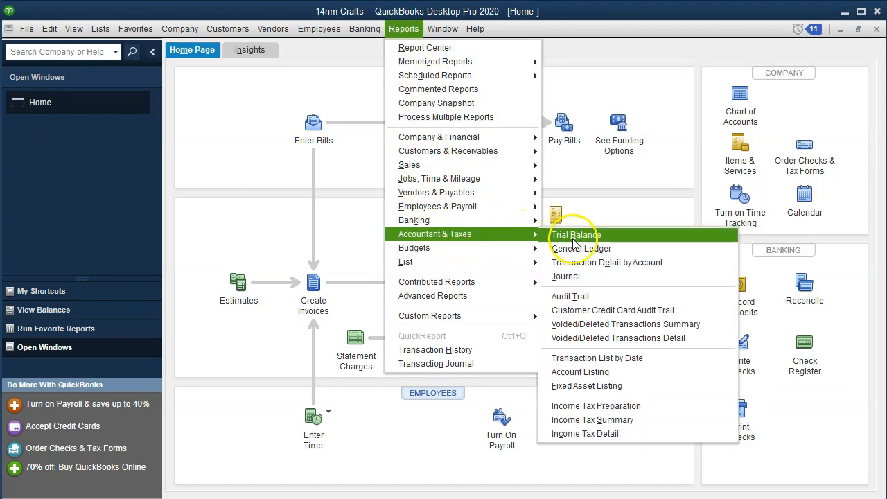
{"action": "left_click", "coordinate": [575, 235]}
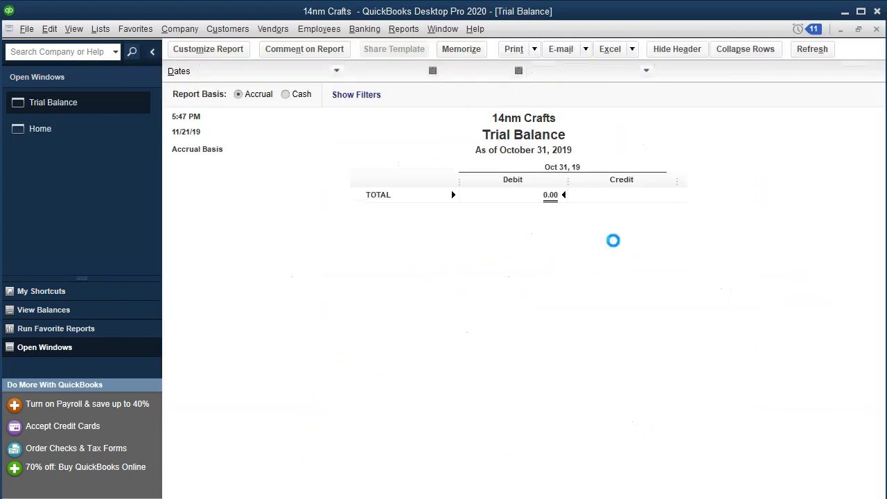
{"action": "key", "text": "Tab"}
{"action": "type", "text": "01/01/2020"}
{"action": "key", "text": "Tab"}
{"action": "type", "text": "12"}
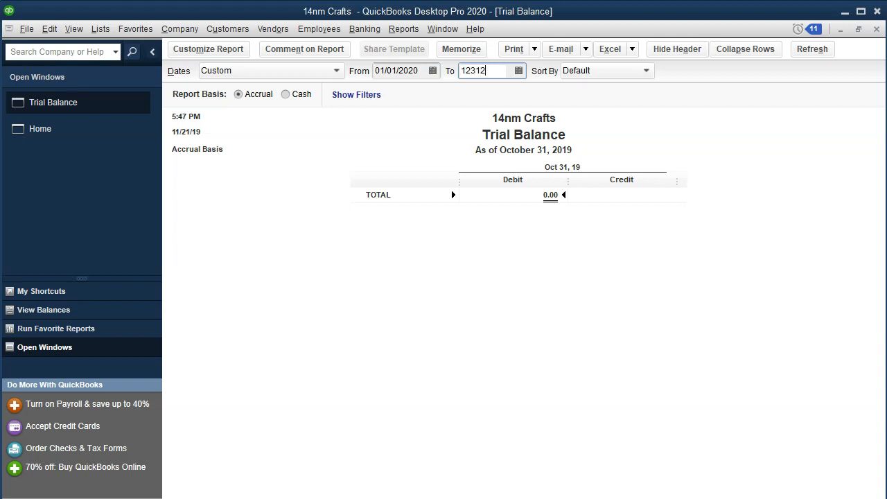
{"action": "type", "text": "/31/2020"}
{"action": "key", "text": "Tab"}
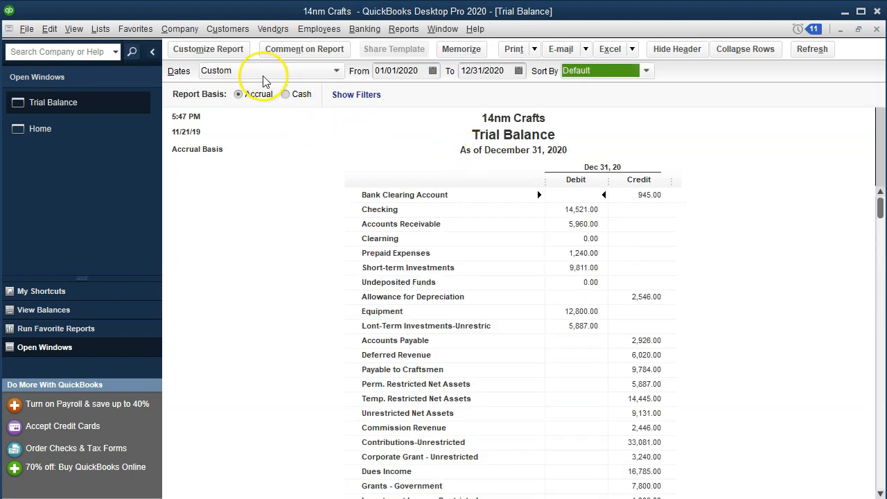
Customize the Trial Balance report by setting its column label font size to 11 and applying the change to the related fonts.
{"action": "left_click", "coordinate": [237, 51]}
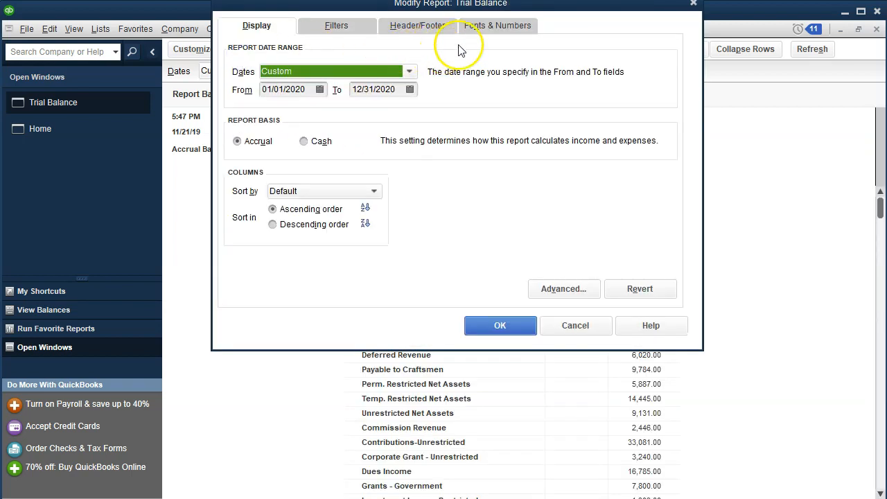
{"action": "left_click", "coordinate": [498, 27]}
{"action": "left_click", "coordinate": [443, 207]}
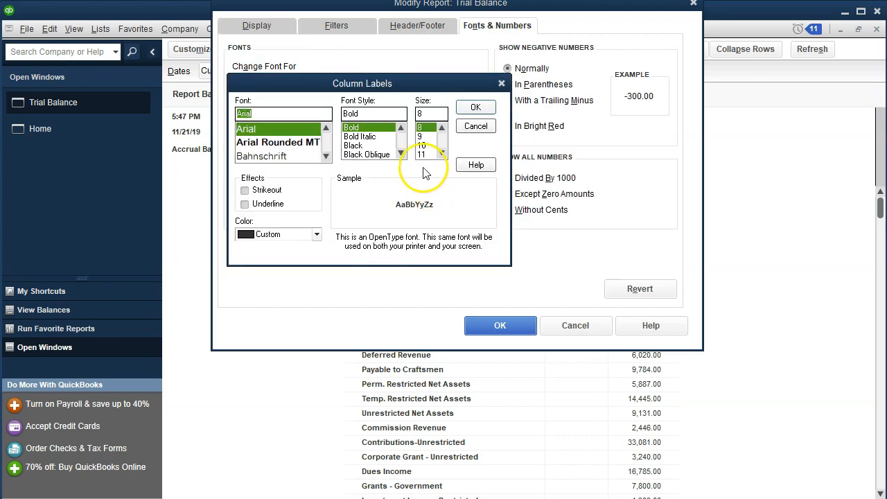
{"action": "left_click", "coordinate": [422, 154]}
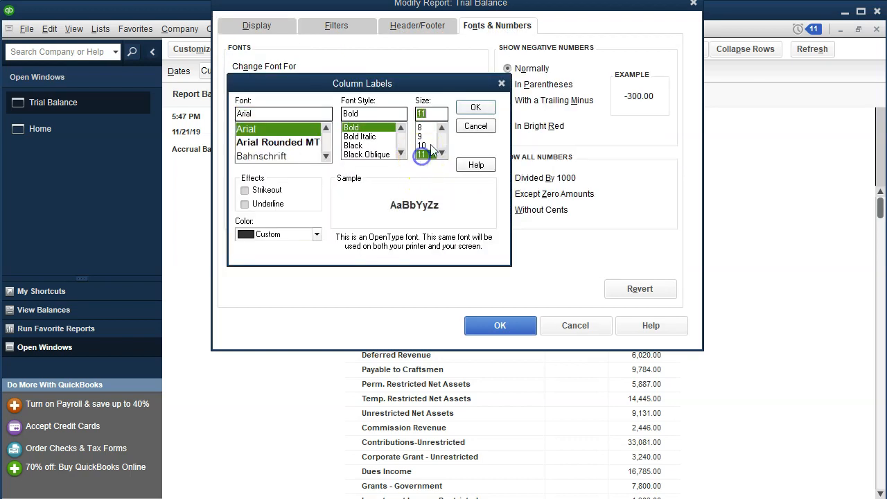
{"action": "left_click", "coordinate": [462, 110]}
{"action": "left_click", "coordinate": [386, 111]}
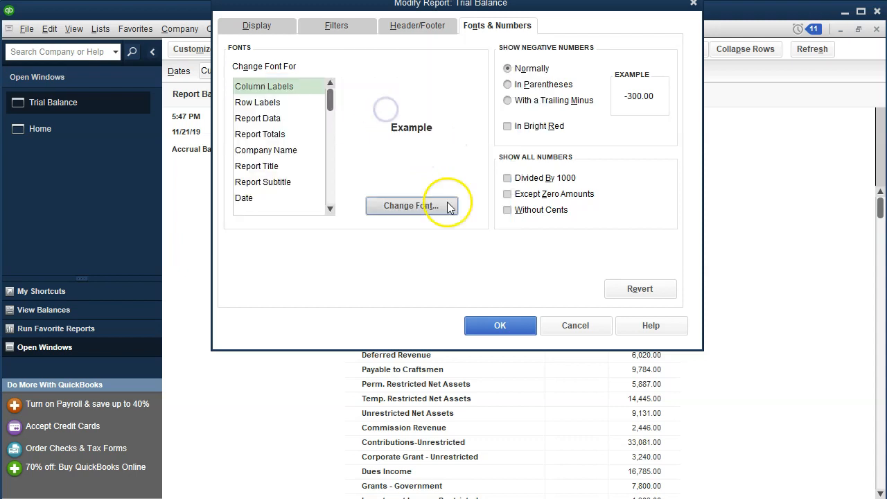
{"action": "left_click", "coordinate": [489, 327]}
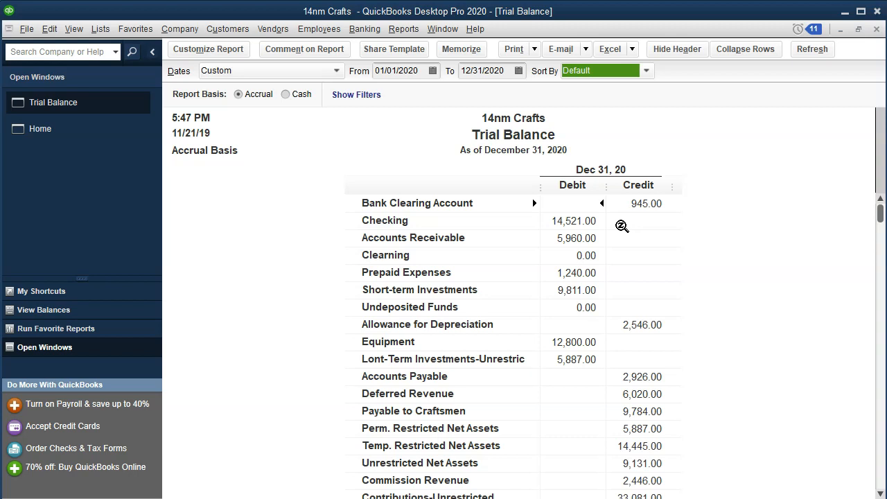
Drill down from the Bank Clearing Account credit in the trial balance to the Staples check dated 01/25/2020.
{"action": "left_click", "coordinate": [642, 212]}
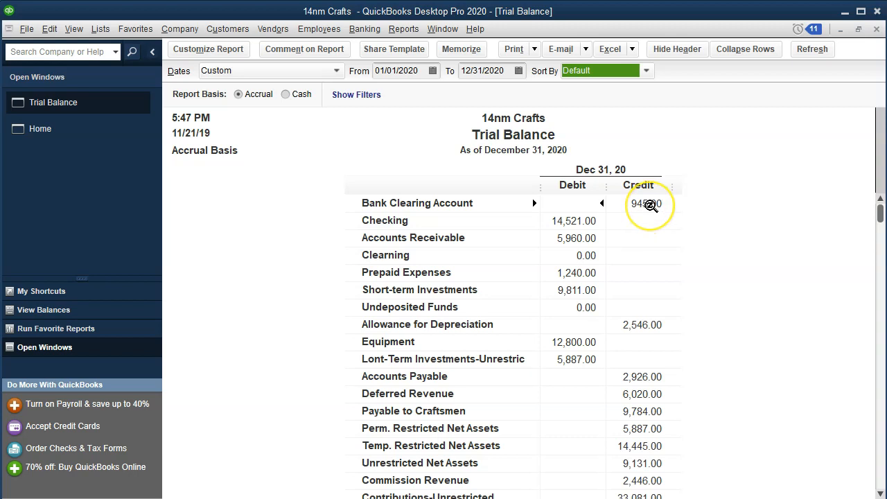
{"action": "double_click", "coordinate": [650, 205]}
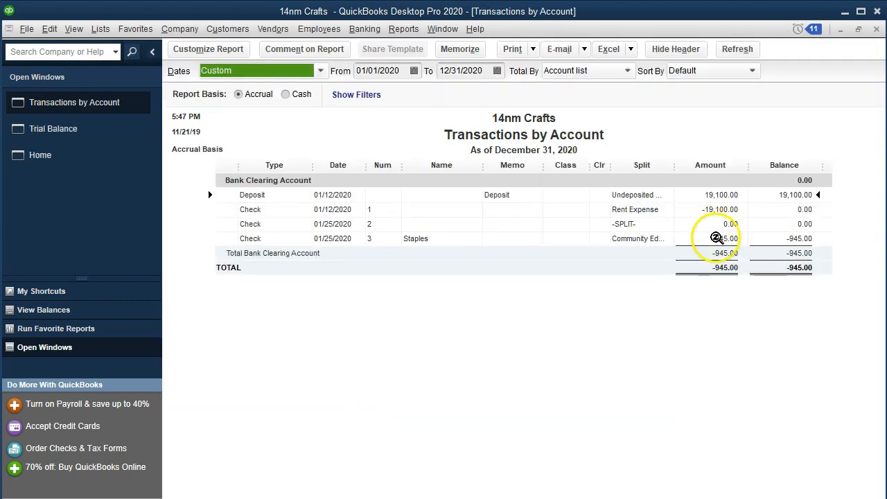
{"action": "left_click", "coordinate": [717, 238]}
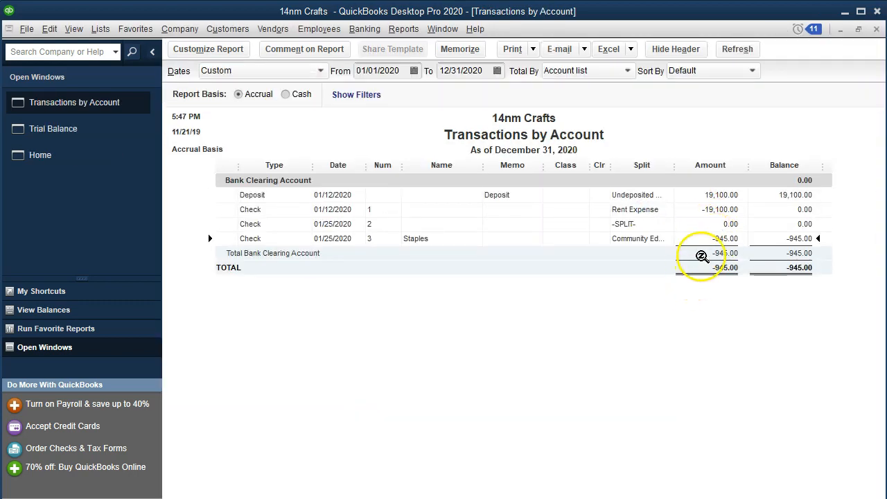
{"action": "double_click", "coordinate": [705, 240]}
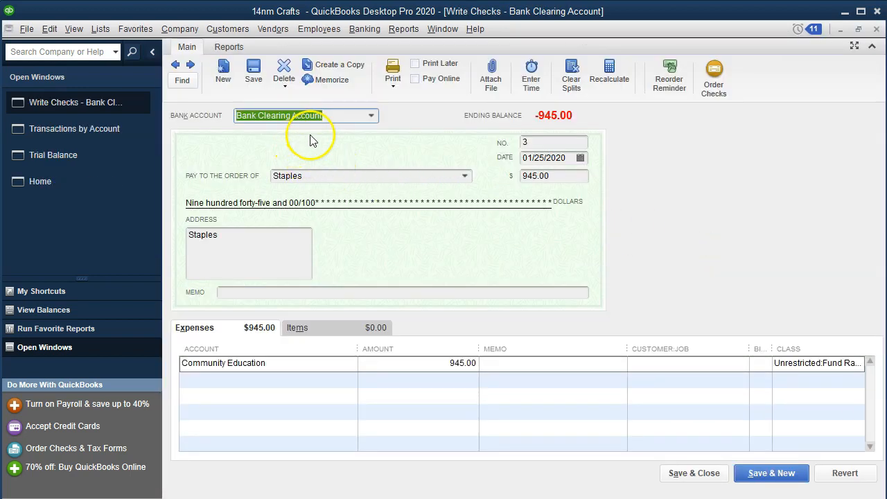
Change the Staples check's bank account to Checking, then save and close it, recording the changes.
{"action": "left_click", "coordinate": [370, 117]}
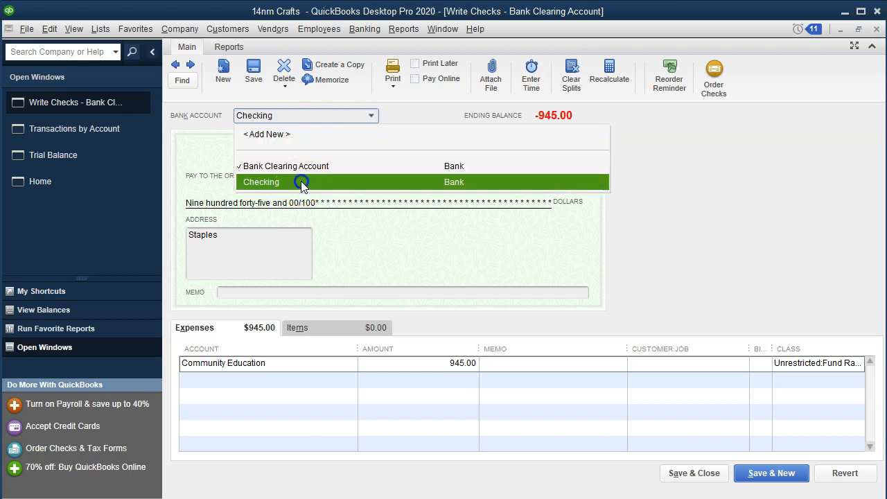
{"action": "left_click", "coordinate": [305, 182]}
{"action": "left_click", "coordinate": [483, 254]}
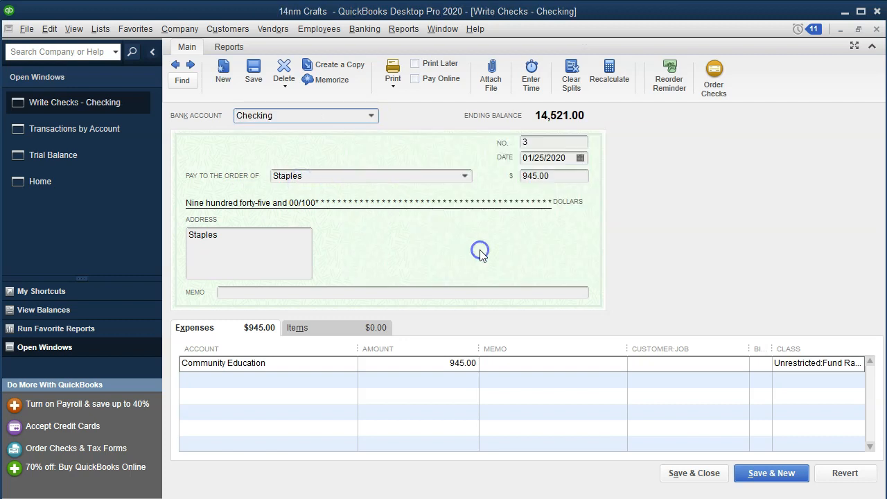
{"action": "left_click", "coordinate": [520, 242]}
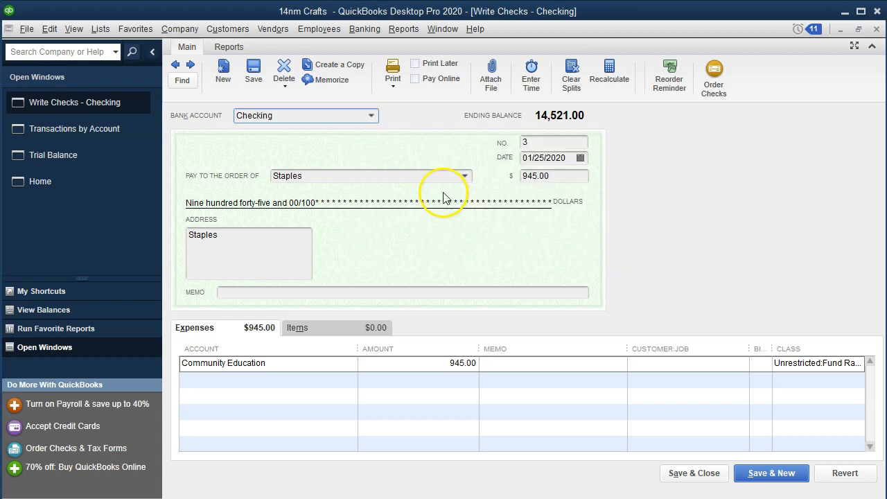
{"action": "left_click", "coordinate": [674, 474]}
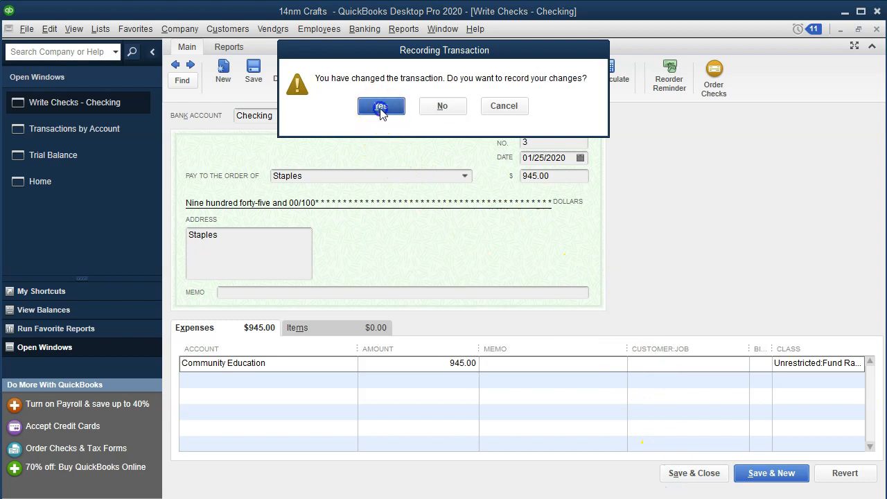
{"action": "left_click", "coordinate": [381, 107]}
{"action": "left_click", "coordinate": [407, 145]}
{"action": "left_click", "coordinate": [398, 189]}
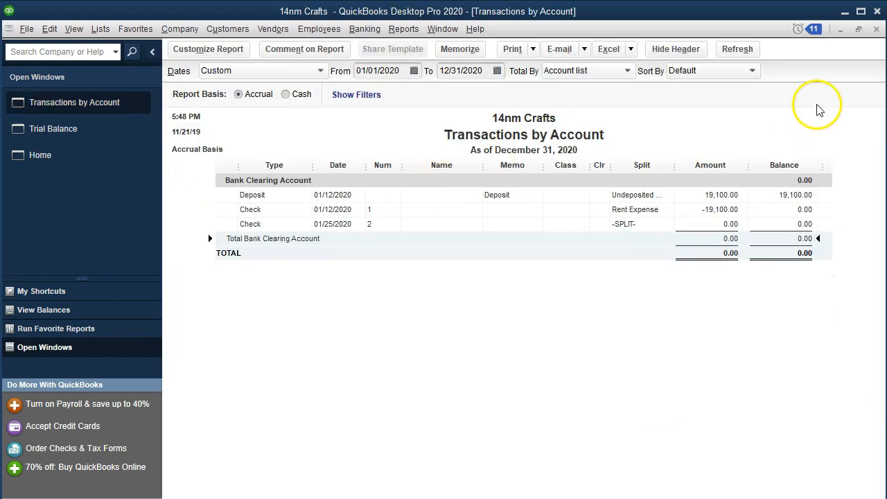
Close the Bank Clearing Account detail and review the transactions behind the Checking balance, returning to the trial balance.
{"action": "left_click", "coordinate": [876, 31]}
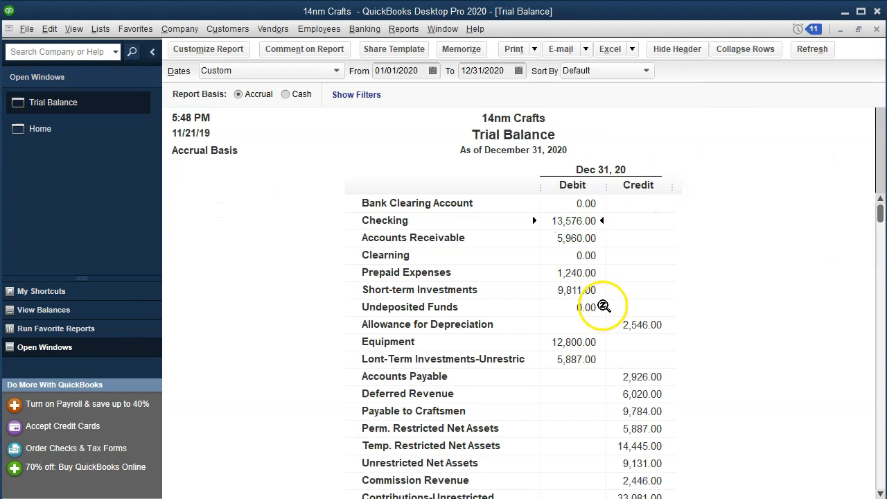
{"action": "double_click", "coordinate": [577, 221]}
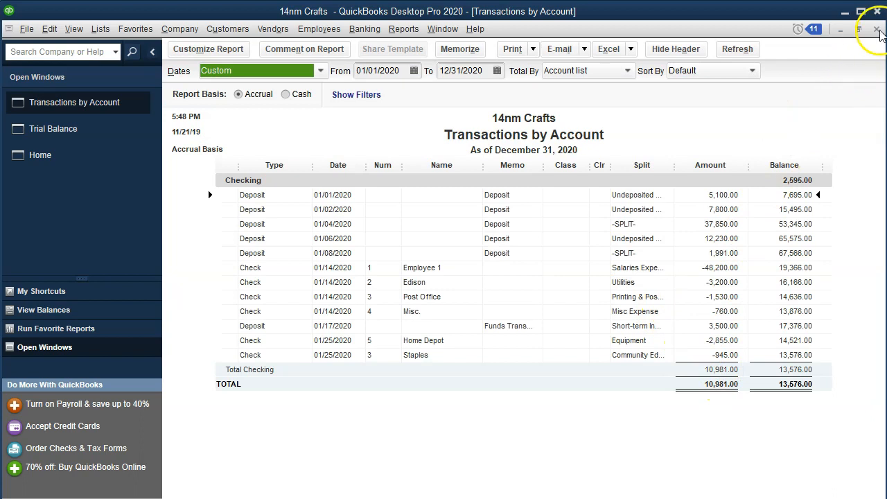
{"action": "left_click", "coordinate": [876, 29]}
Review the transaction detail behind the Community Education amount in the trial balance, then close it.
{"action": "scroll", "coordinate": [740, 265], "scroll_direction": "down", "scroll_amount": 6}
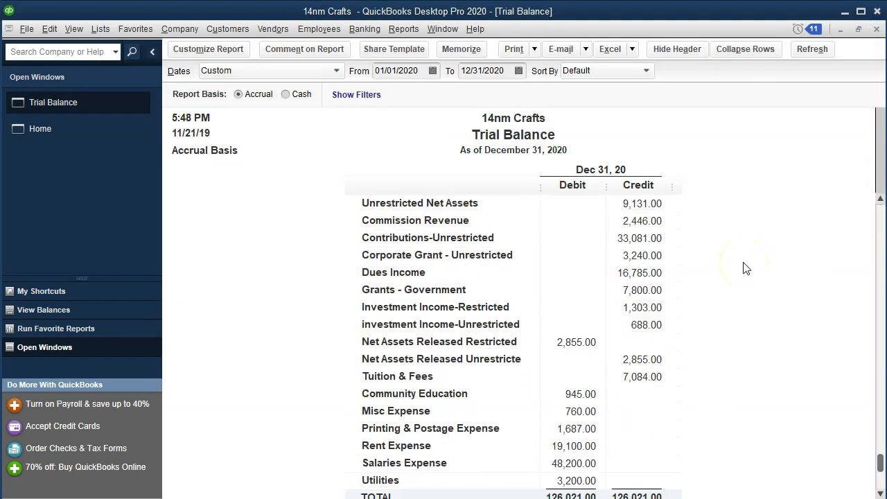
{"action": "scroll", "coordinate": [745, 268], "scroll_direction": "down", "scroll_amount": 1}
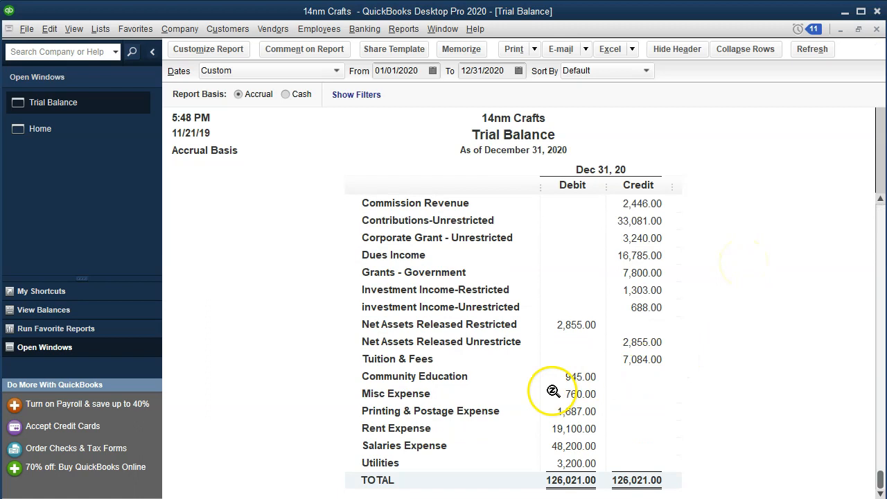
{"action": "left_click", "coordinate": [576, 375]}
{"action": "double_click", "coordinate": [582, 379]}
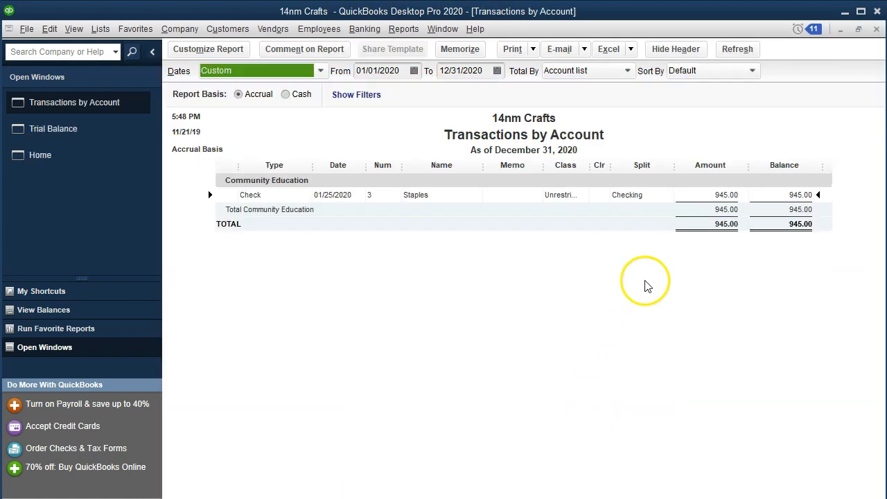
{"action": "left_click", "coordinate": [877, 30]}
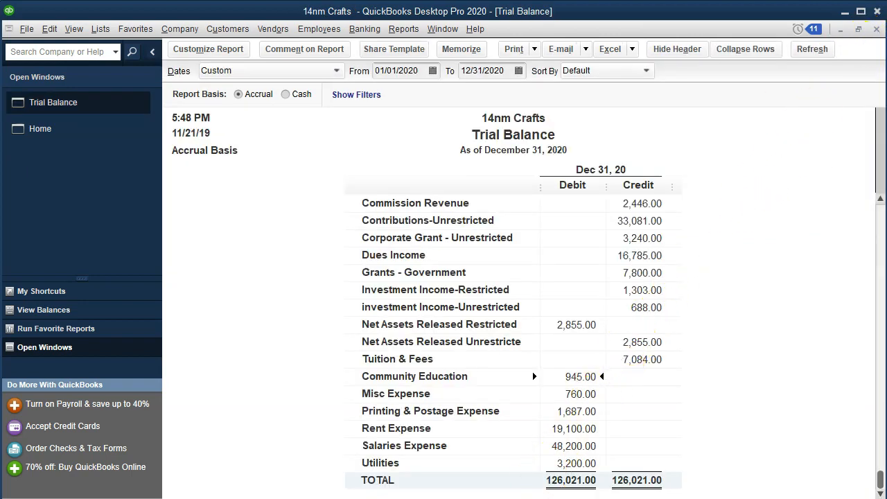
Switch to the Excel worksheet and restore the light blue fill on the Community Education and Cash entry in L18:N19.
{"action": "key", "text": "alt+Tab"}
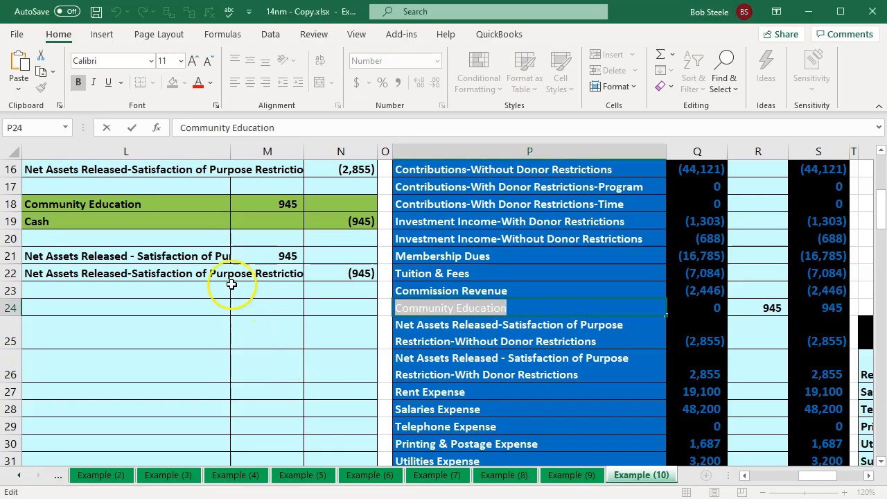
{"action": "left_click_drag", "start_coordinate": [155, 207], "coordinate": [324, 219]}
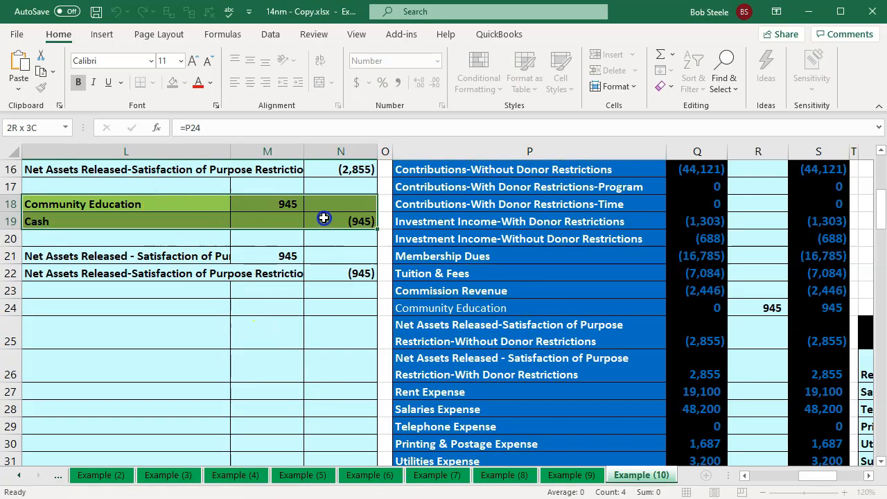
{"action": "right_click", "coordinate": [324, 219]}
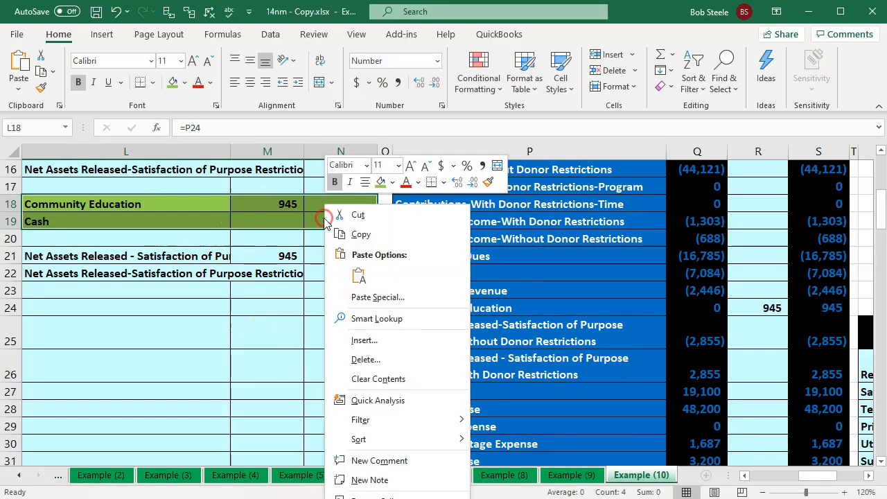
{"action": "left_click", "coordinate": [397, 188]}
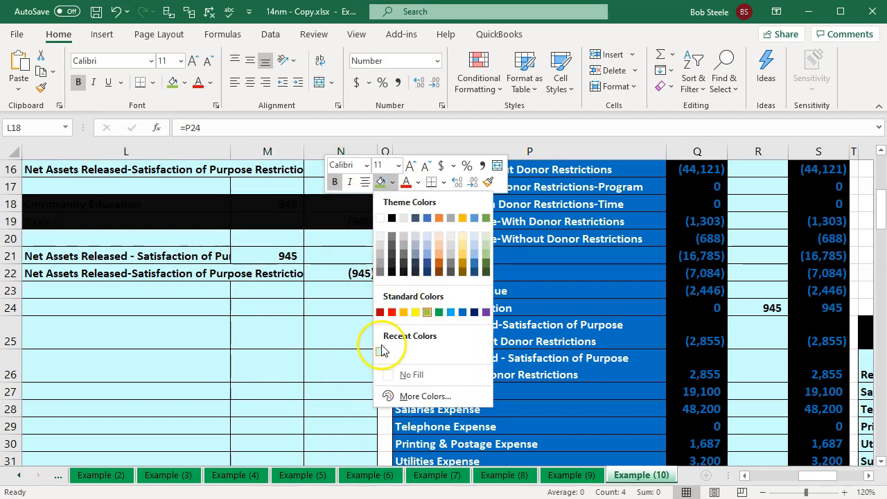
{"action": "left_click", "coordinate": [382, 350]}
Fill the 945 Net Assets Released journal entry in L21:N22 with light green.
{"action": "left_click_drag", "start_coordinate": [123, 257], "coordinate": [310, 267]}
{"action": "right_click", "coordinate": [312, 266]}
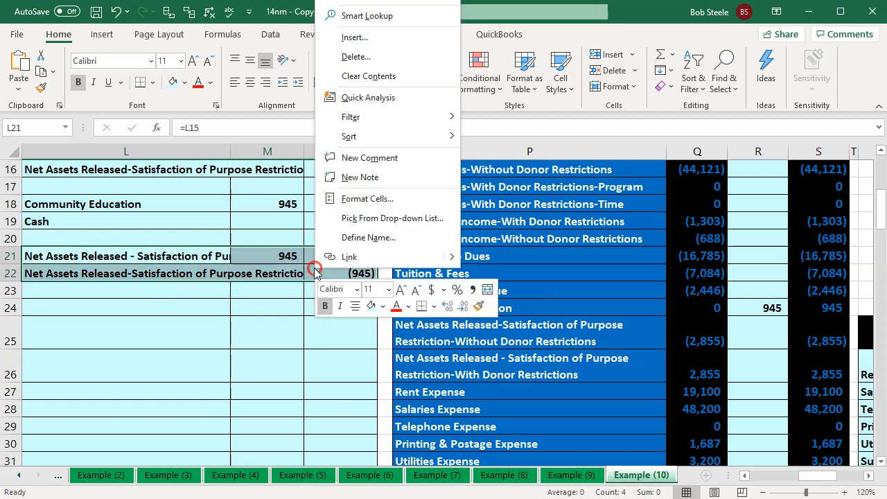
{"action": "left_click", "coordinate": [382, 305]}
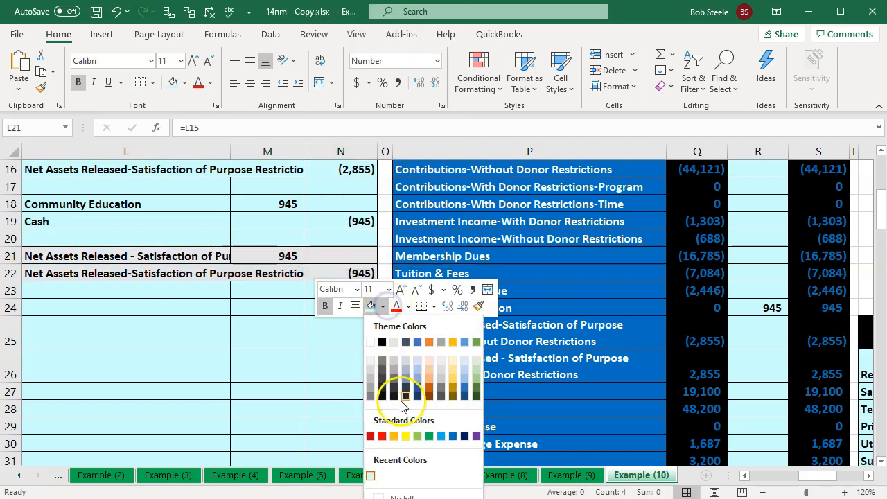
{"action": "left_click", "coordinate": [417, 437]}
{"action": "left_click", "coordinate": [246, 386]}
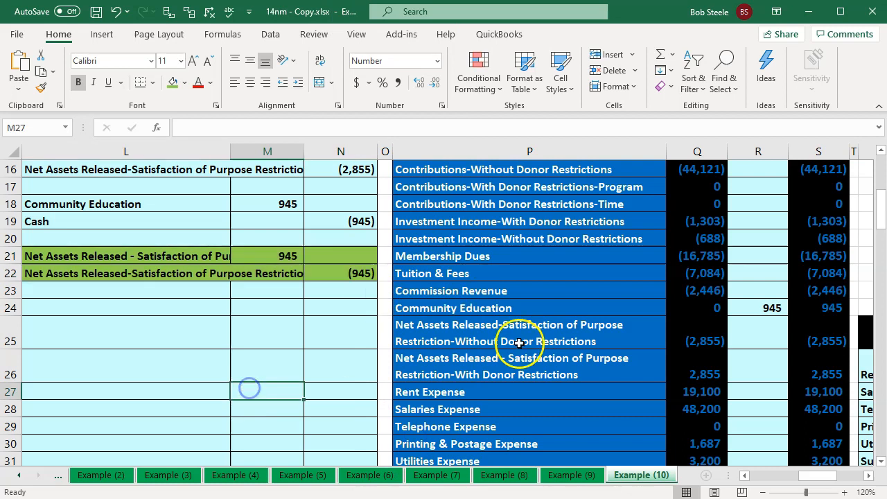
Post the entry's credit to Net Assets Released-Without Donor Restrictions by linking adjustment cell R25 to N22.
{"action": "left_click", "coordinate": [516, 340]}
{"action": "scroll", "coordinate": [519, 342], "scroll_direction": "down", "scroll_amount": 1}
{"action": "scroll", "coordinate": [519, 343], "scroll_direction": "down", "scroll_amount": 2}
{"action": "scroll", "coordinate": [519, 342], "scroll_direction": "up", "scroll_amount": 1}
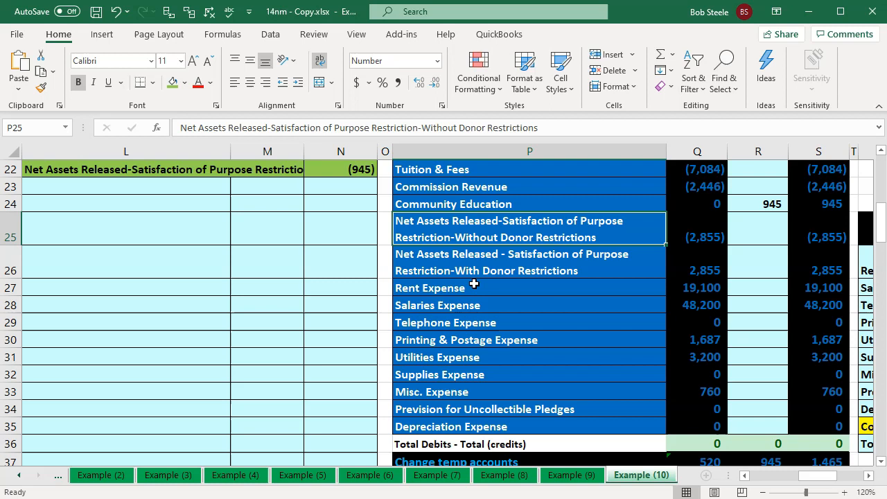
{"action": "key", "text": "Right"}
{"action": "key", "text": "Right"}
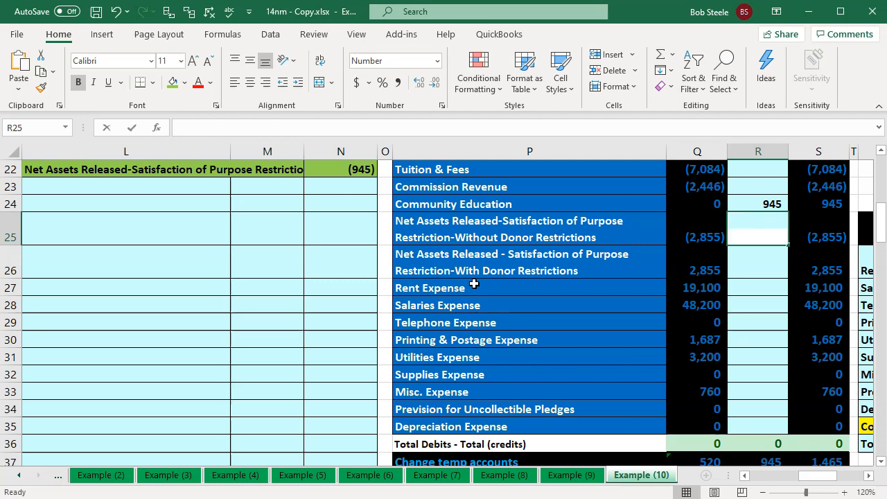
{"action": "type", "text": "="}
{"action": "key", "text": "Left"}
{"action": "key", "text": "Left"}
{"action": "key", "text": "Left"}
{"action": "key", "text": "Left"}
{"action": "key", "text": "Up"}
{"action": "key", "text": "Up"}
{"action": "key", "text": "Up"}
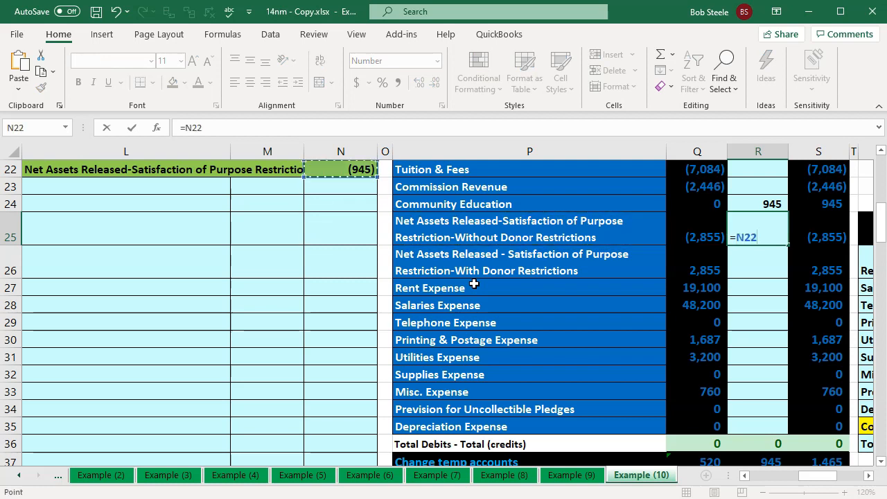
{"action": "key", "text": "Return"}
Post the entry's debit to Net Assets Released-With Donor Restrictions by linking adjustment cell R26 to M21, checking the ending balances.
{"action": "scroll", "coordinate": [473, 284], "scroll_direction": "up", "scroll_amount": 1}
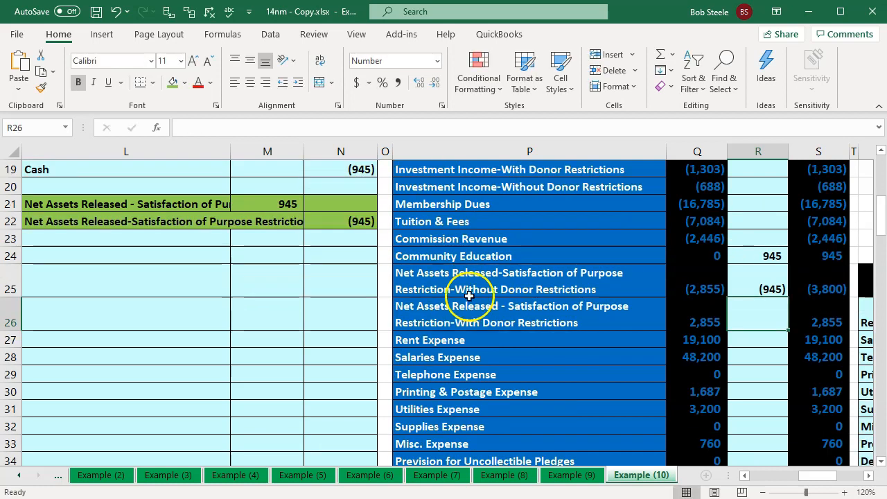
{"action": "left_click", "coordinate": [502, 304]}
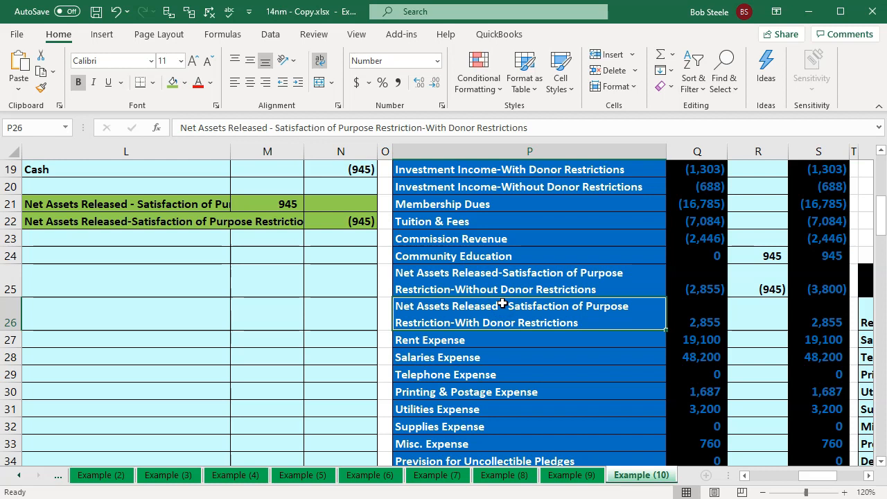
{"action": "key", "text": "Right"}
{"action": "key", "text": "Right"}
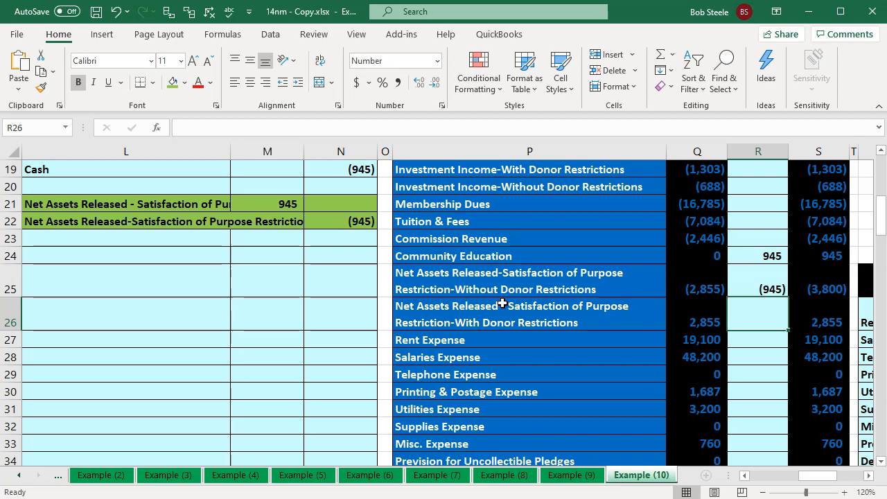
{"action": "type", "text": "="}
{"action": "key", "text": "Left"}
{"action": "key", "text": "Left"}
{"action": "key", "text": "Left"}
{"action": "key", "text": "Left"}
{"action": "key", "text": "Left"}
{"action": "key", "text": "Up"}
{"action": "key", "text": "Up"}
{"action": "key", "text": "Up"}
{"action": "key", "text": "Up"}
{"action": "key", "text": "Up"}
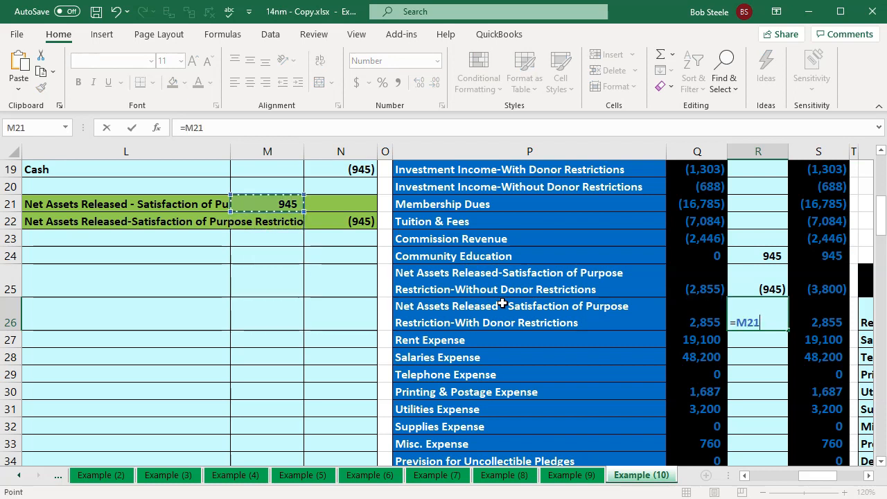
{"action": "key", "text": "Return"}
{"action": "key", "text": "Up"}
{"action": "key", "text": "Right"}
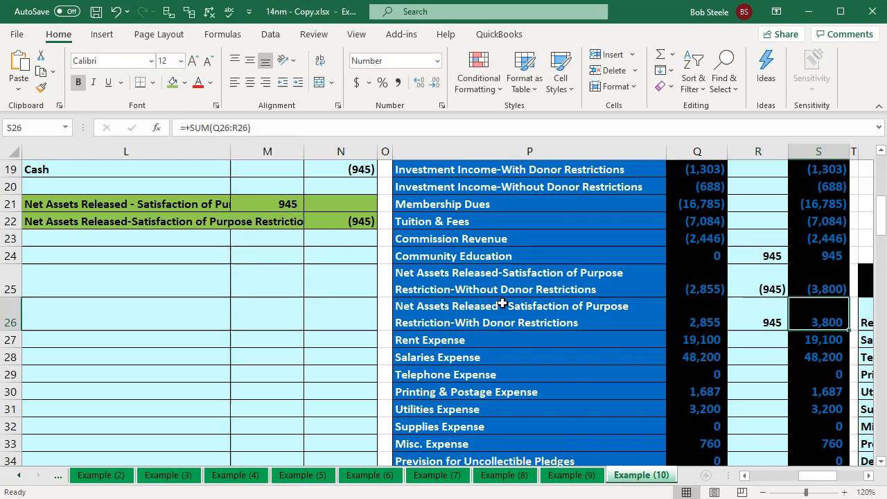
{"action": "key", "text": "Up"}
{"action": "key", "text": "Down"}
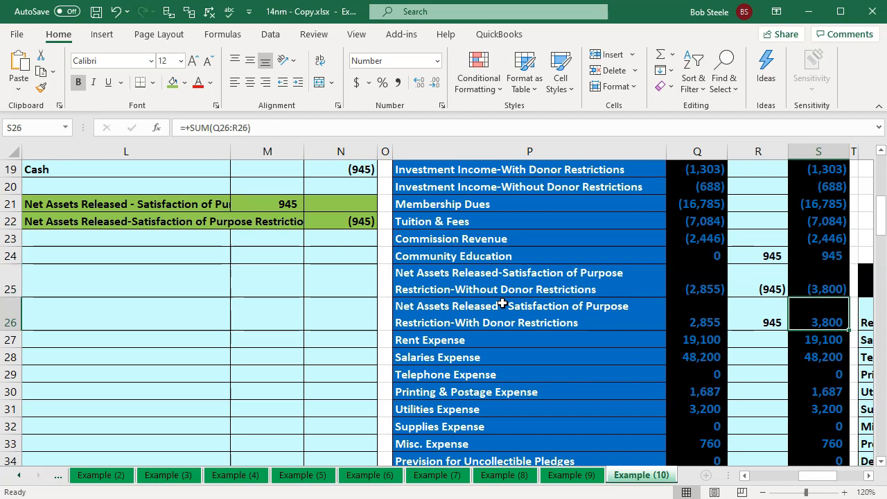
{"action": "key", "text": "Left"}
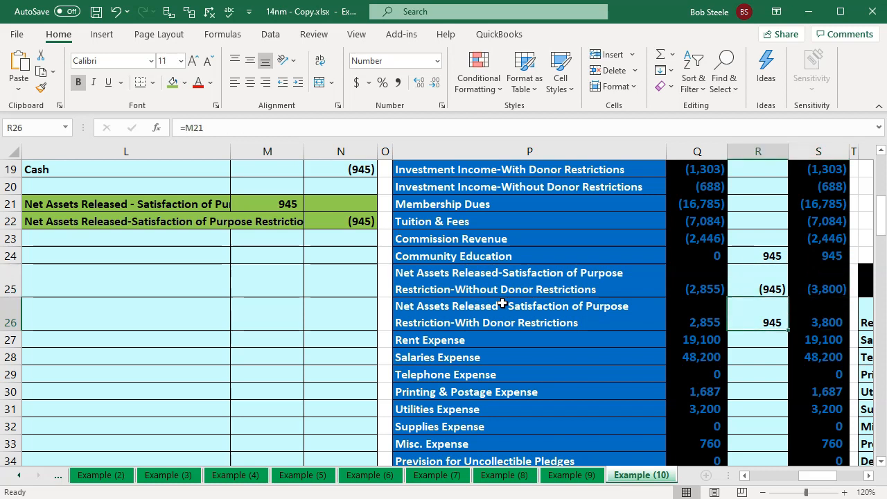
Examine the worksheet's trial balance totals and expense allocation table, continuing down to the Statement of Activities.
{"action": "scroll", "coordinate": [753, 361], "scroll_direction": "down", "scroll_amount": 3}
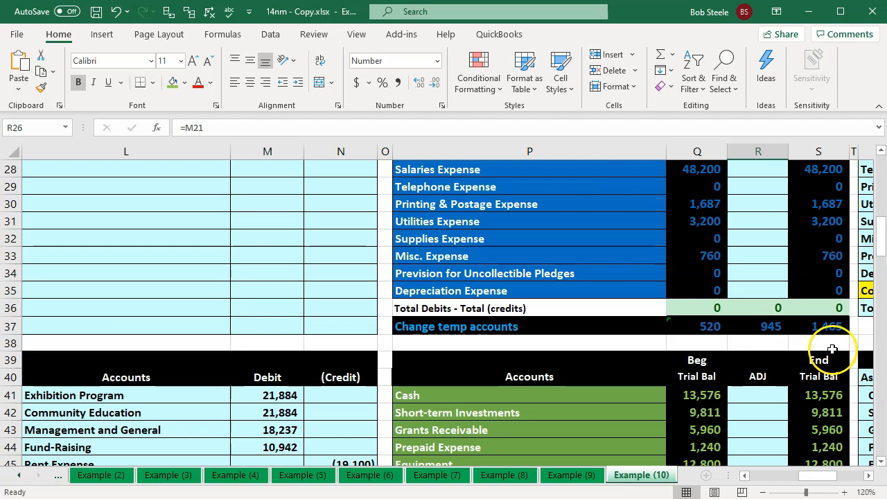
{"action": "scroll", "coordinate": [830, 337], "scroll_direction": "up", "scroll_amount": 4}
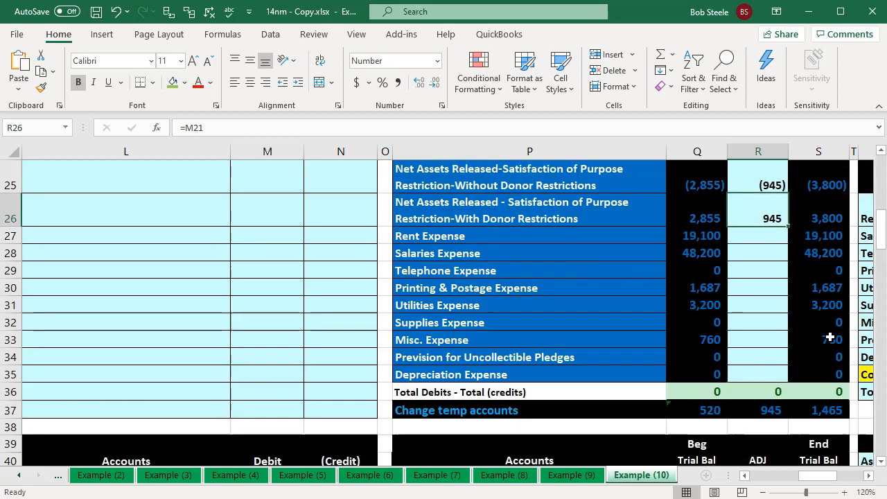
{"action": "left_click", "coordinate": [830, 337]}
{"action": "key", "text": "Right"}
{"action": "key", "text": "Right"}
{"action": "key", "text": "Right"}
{"action": "key", "text": "Right"}
{"action": "key", "text": "Right"}
{"action": "key", "text": "Right"}
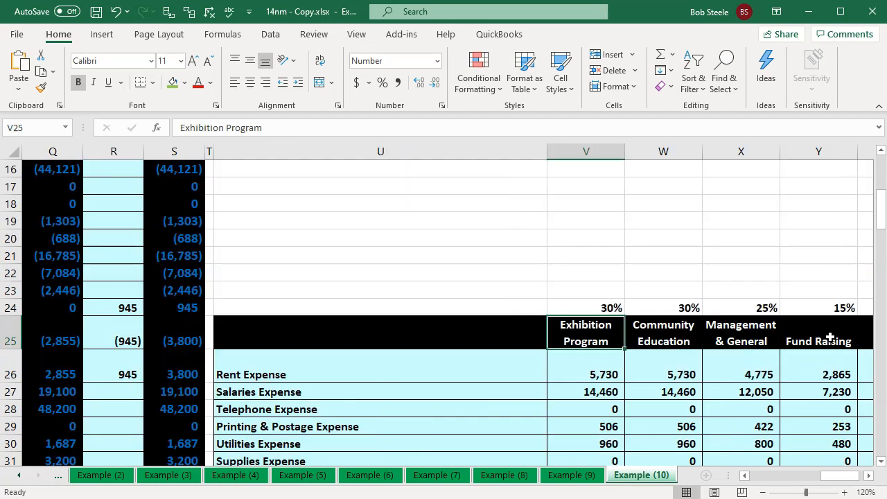
{"action": "scroll", "coordinate": [830, 338], "scroll_direction": "down", "scroll_amount": 7}
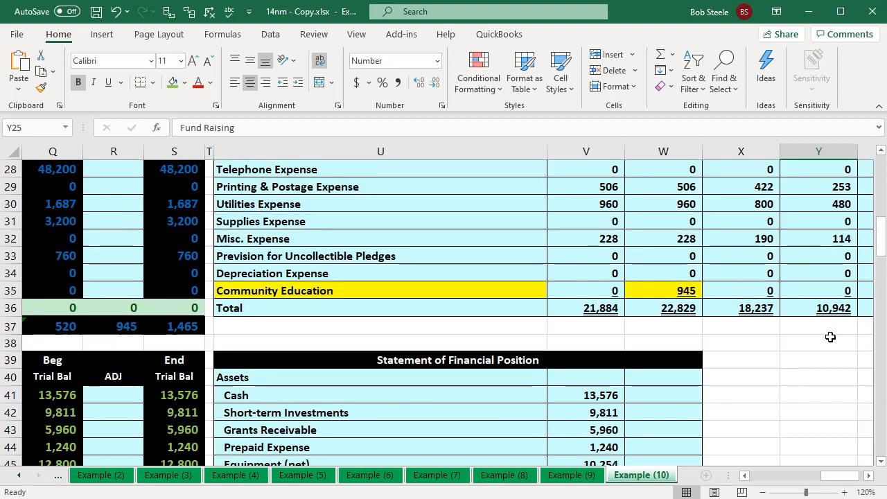
{"action": "scroll", "coordinate": [830, 337], "scroll_direction": "down", "scroll_amount": 6}
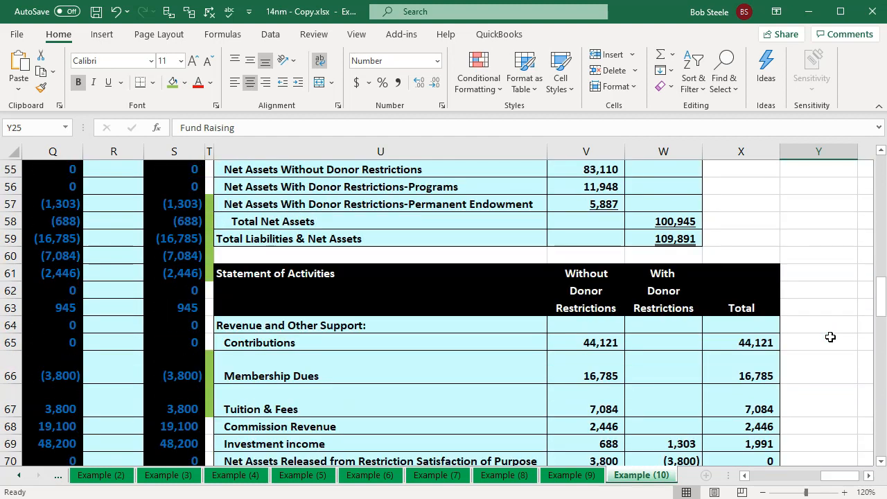
{"action": "scroll", "coordinate": [830, 337], "scroll_direction": "down", "scroll_amount": 2}
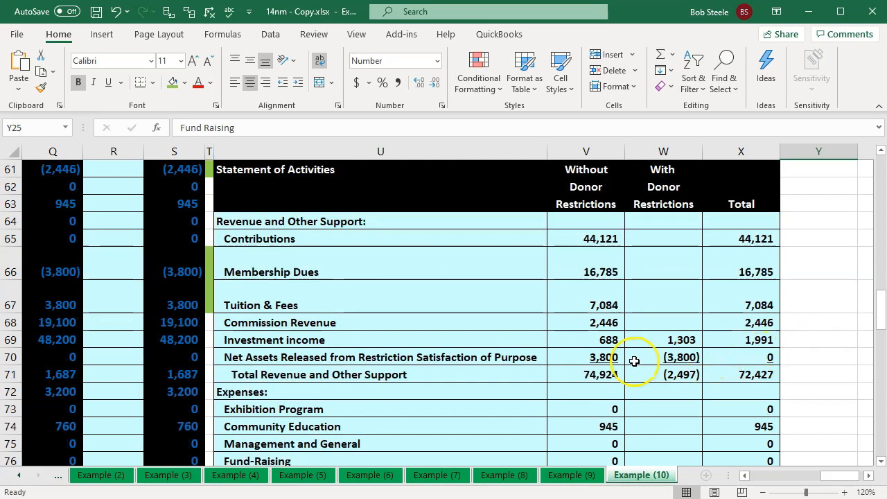
Check the Net Assets Released from Restriction amounts with and without donor restrictions in W70 and V70 of the Statement of Activities.
{"action": "left_click", "coordinate": [667, 201]}
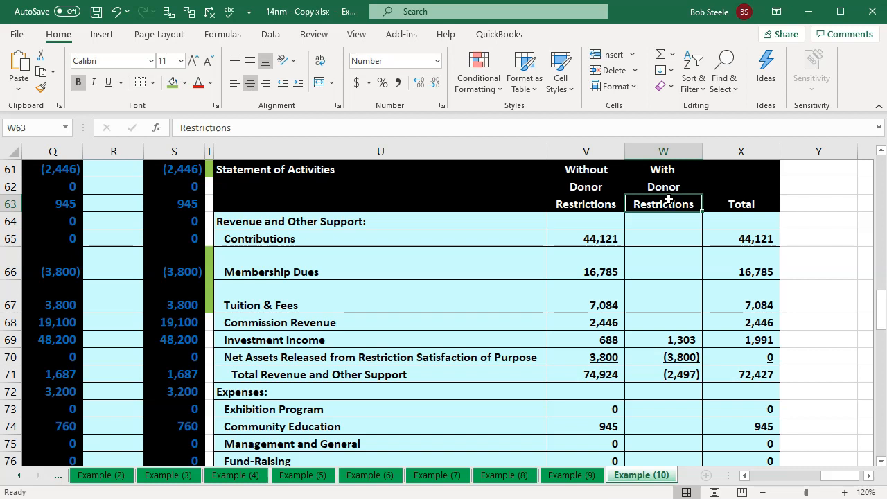
{"action": "key", "text": "Down"}
{"action": "key", "text": "Down"}
{"action": "key", "text": "Down"}
{"action": "key", "text": "Down"}
{"action": "key", "text": "Down"}
{"action": "key", "text": "Down"}
{"action": "key", "text": "Down"}
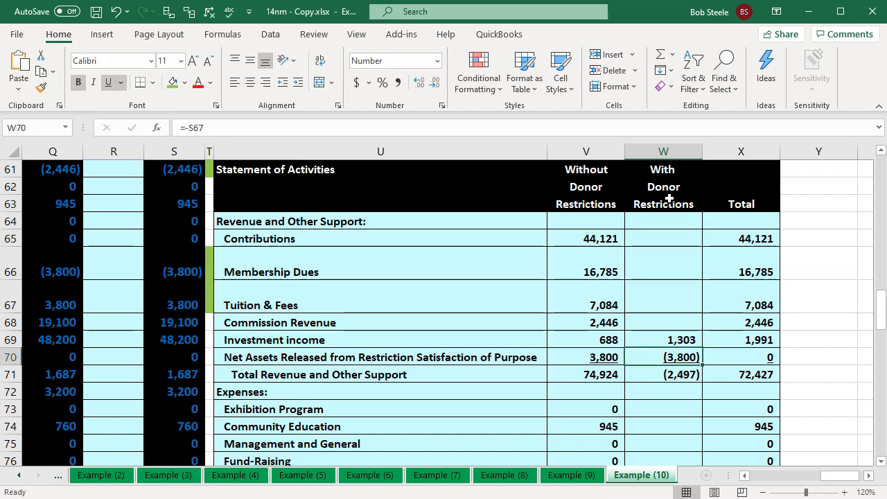
{"action": "key", "text": "Left"}
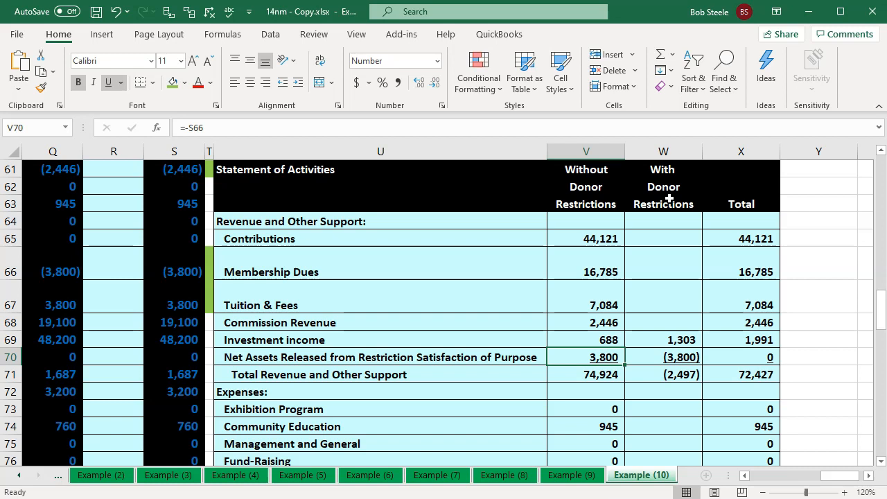
Trace the released amounts back to the Net Assets Released accounts in the trial balance, then return to the Statement of Activities.
{"action": "key", "text": "Left"}
{"action": "key", "text": "Left"}
{"action": "key", "text": "Left"}
{"action": "key", "text": "Left"}
{"action": "key", "text": "Left"}
{"action": "key", "text": "Left"}
{"action": "key", "text": "Left"}
{"action": "key", "text": "Left"}
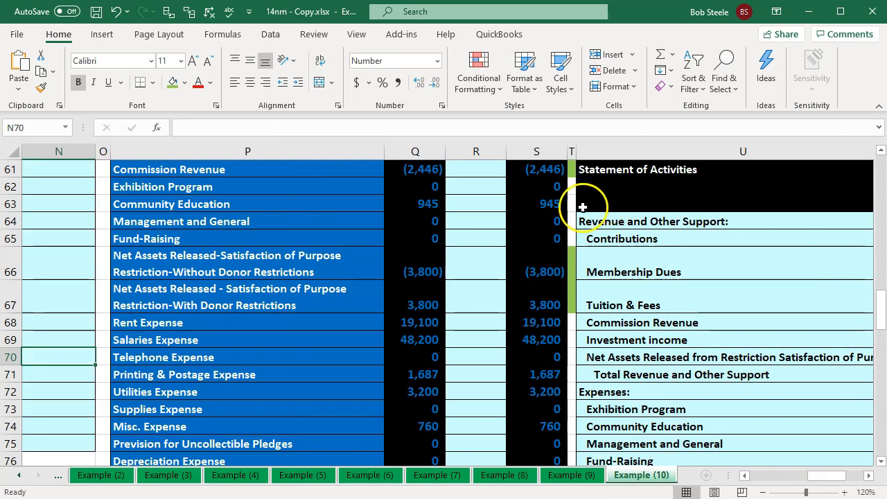
{"action": "left_click", "coordinate": [237, 277]}
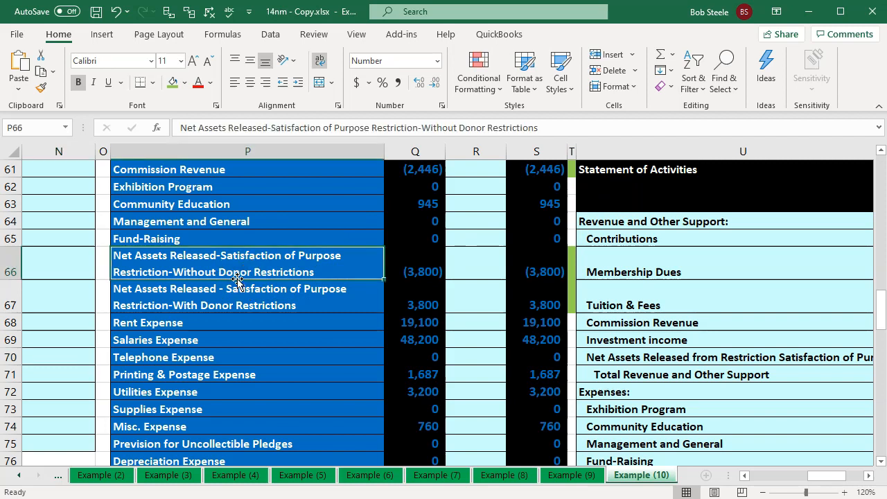
{"action": "key", "text": "Right"}
{"action": "key", "text": "Right"}
{"action": "key", "text": "Right"}
{"action": "key", "text": "Right"}
{"action": "key", "text": "Right"}
{"action": "key", "text": "Right"}
{"action": "key", "text": "Right"}
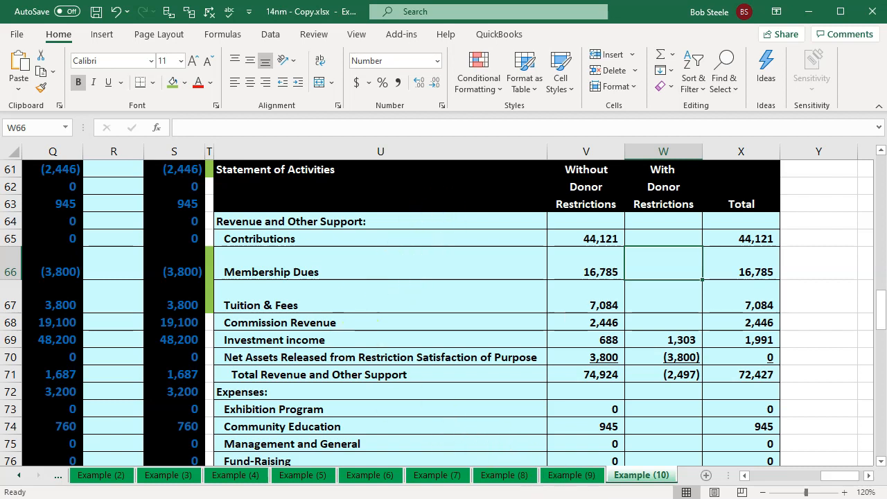
Go back to journal entry 7b in the worksheet and review its accounts and amounts.
{"action": "left_click", "coordinate": [587, 264]}
{"action": "key", "text": "Left"}
{"action": "key", "text": "Left"}
{"action": "key", "text": "Left"}
{"action": "key", "text": "Left"}
{"action": "key", "text": "Left"}
{"action": "key", "text": "Left"}
{"action": "key", "text": "Left"}
{"action": "key", "text": "Left"}
{"action": "key", "text": "Left"}
{"action": "key", "text": "Left"}
{"action": "key", "text": "Left"}
{"action": "key", "text": "Left"}
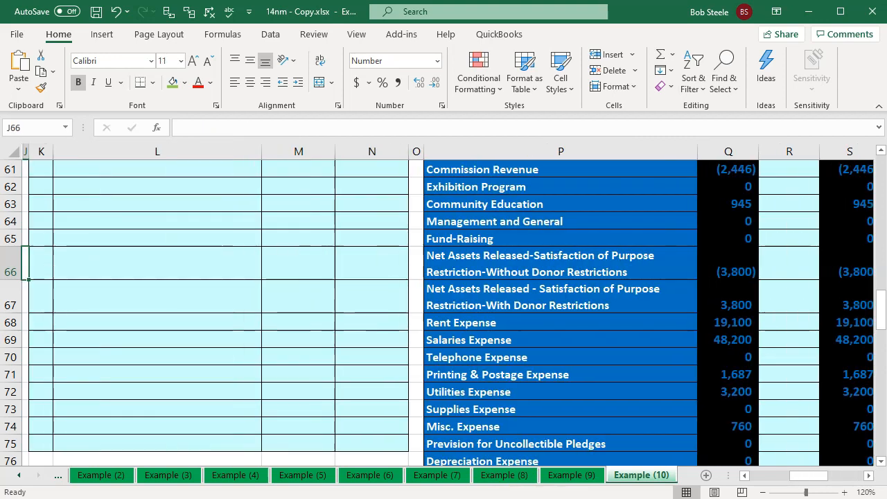
{"action": "scroll", "coordinate": [283, 375], "scroll_direction": "up", "scroll_amount": 4}
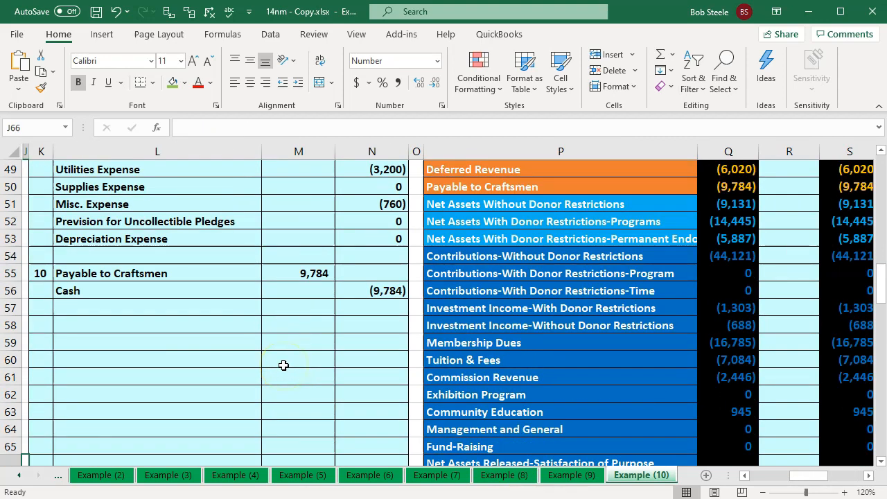
{"action": "scroll", "coordinate": [280, 361], "scroll_direction": "up", "scroll_amount": 4}
{"action": "scroll", "coordinate": [278, 351], "scroll_direction": "up", "scroll_amount": 8}
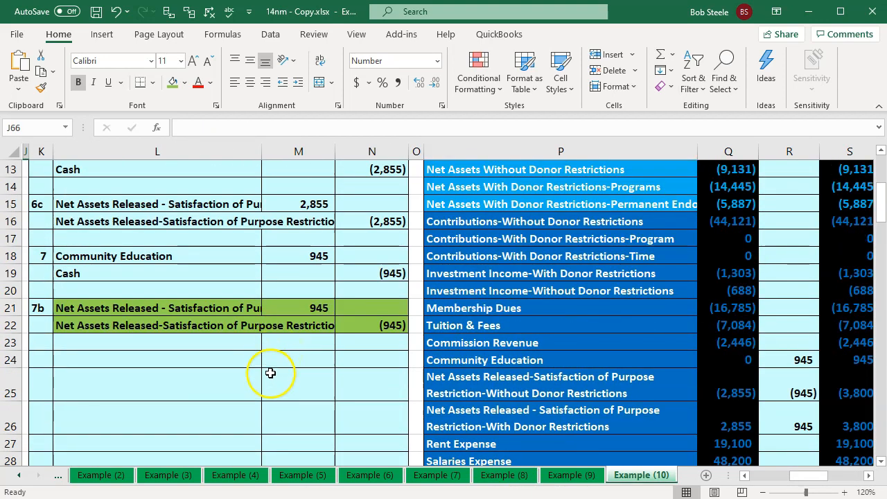
Switch to QuickBooks and go from the Trial Balance to the Home page.
{"action": "key", "text": "alt+Tab"}
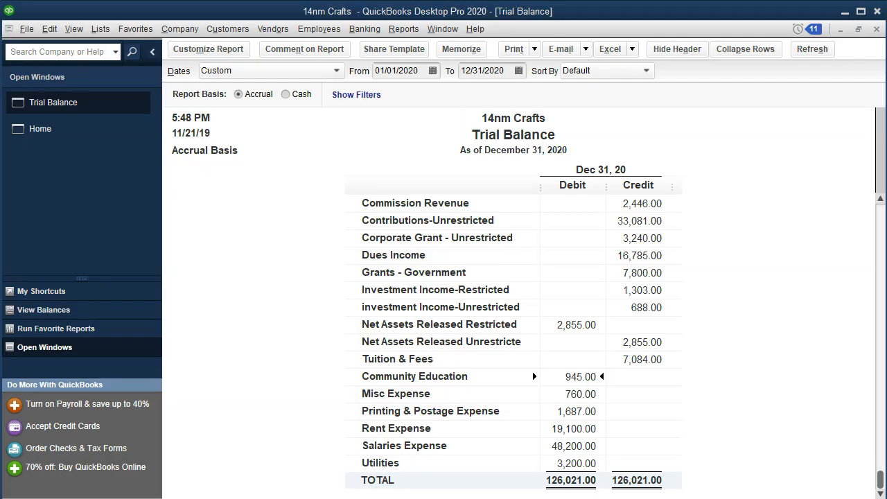
{"action": "left_click", "coordinate": [79, 129]}
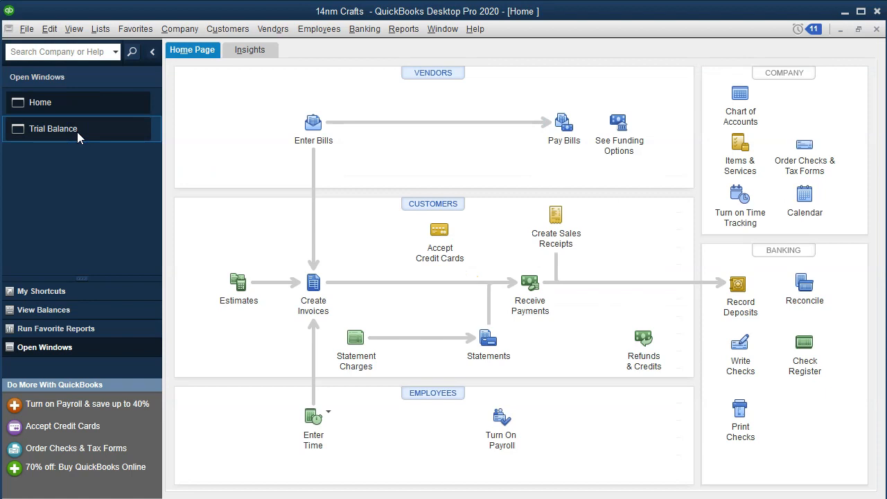
{"action": "left_click", "coordinate": [181, 29]}
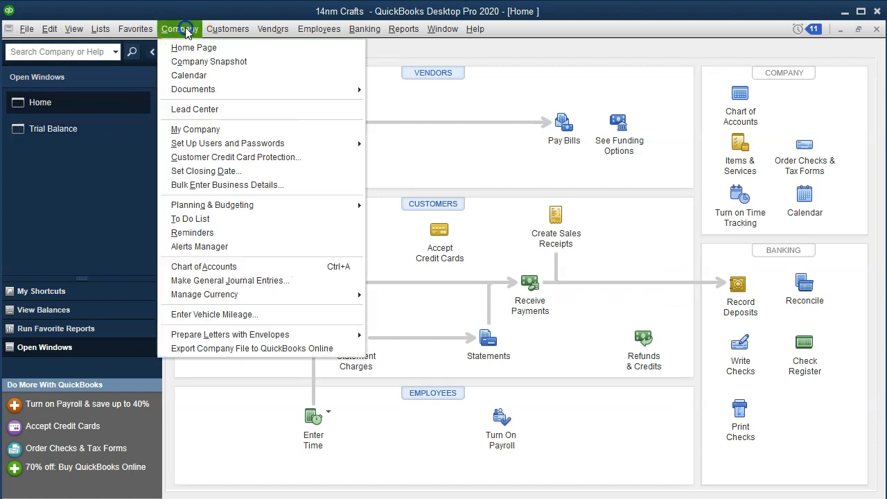
{"action": "left_click", "coordinate": [198, 281]}
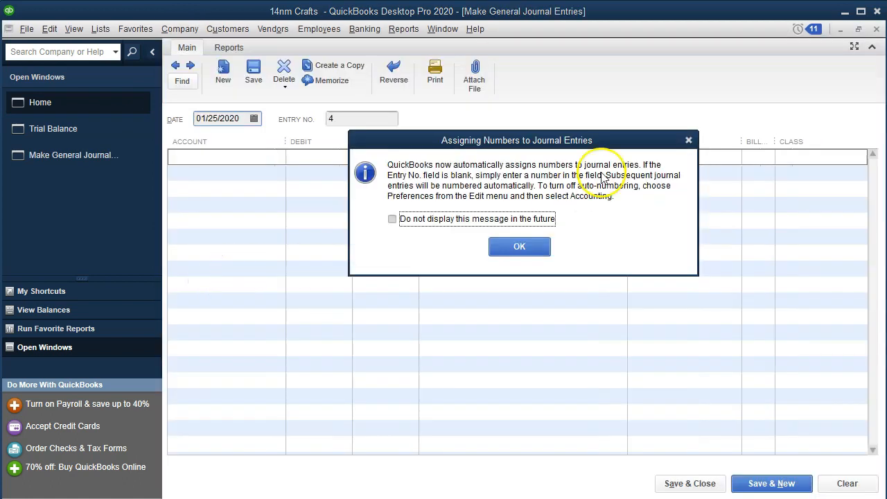
{"action": "left_click", "coordinate": [688, 140]}
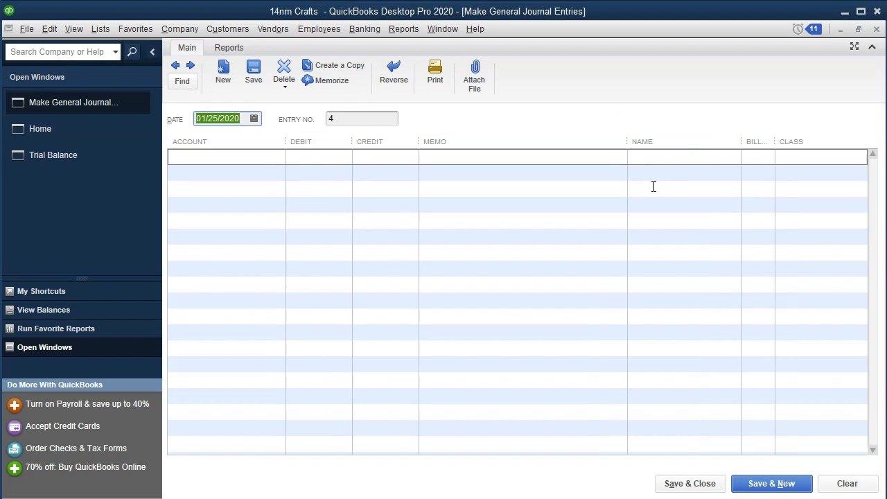
{"action": "left_click", "coordinate": [876, 29]}
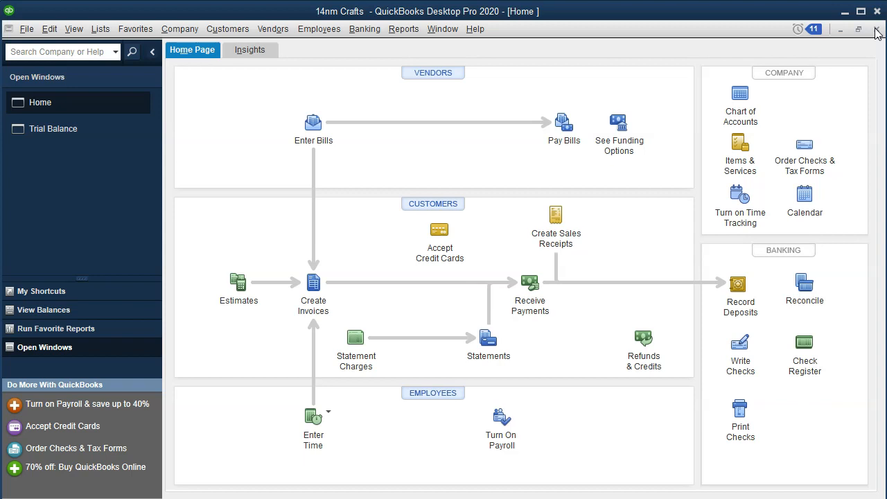
Start a new check drawn on the Bank Clearing Account.
{"action": "left_click", "coordinate": [739, 350]}
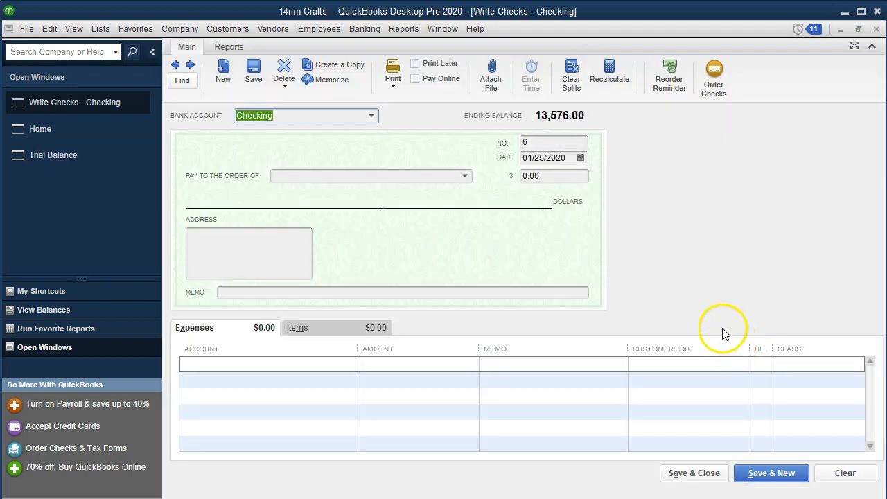
{"action": "left_click", "coordinate": [372, 115]}
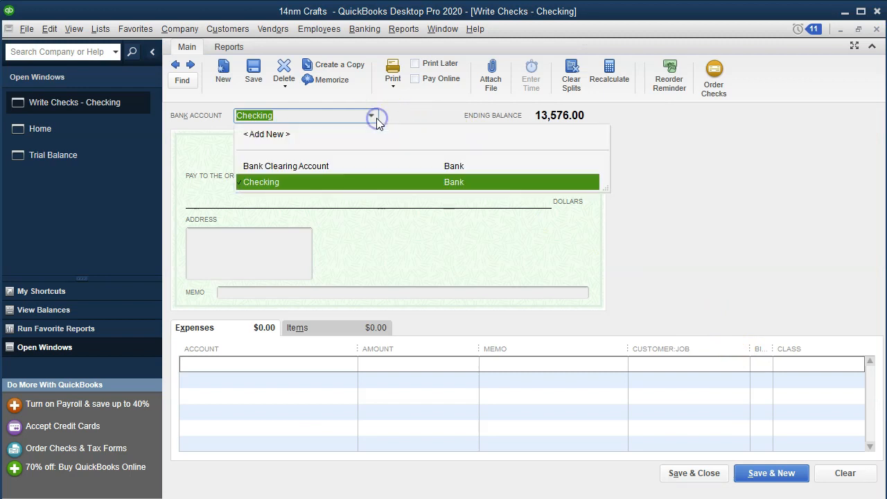
{"action": "left_click", "coordinate": [299, 165]}
{"action": "left_click", "coordinate": [489, 213]}
{"action": "left_click", "coordinate": [521, 244]}
{"action": "left_click", "coordinate": [538, 208]}
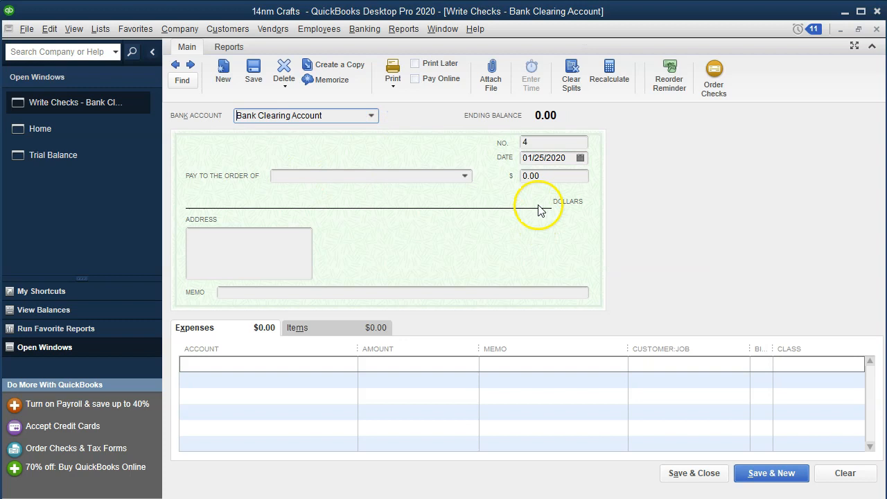
Leave the payee blank and assign the check's first expense line to Net Assets Released Restricted.
{"action": "key", "text": "Tab"}
{"action": "key", "text": "Tab"}
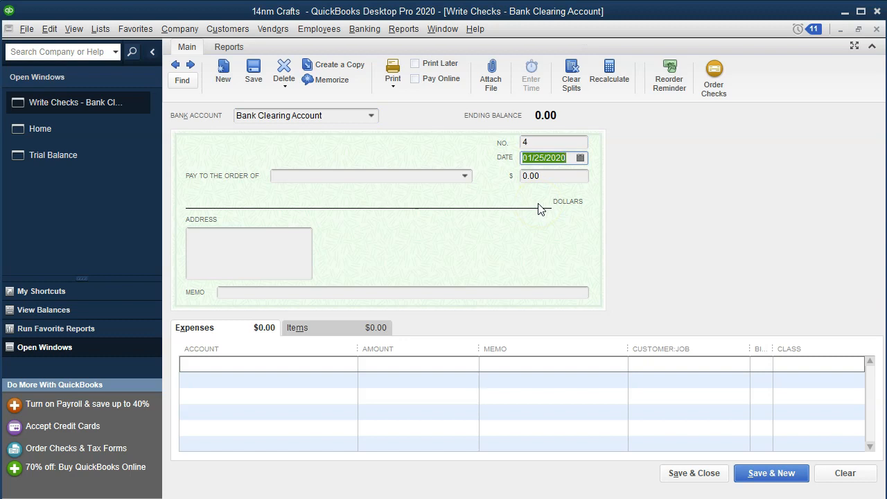
{"action": "key", "text": "Tab"}
{"action": "key", "text": "Tab"}
{"action": "key", "text": "Tab"}
{"action": "key", "text": "Tab"}
{"action": "key", "text": "Tab"}
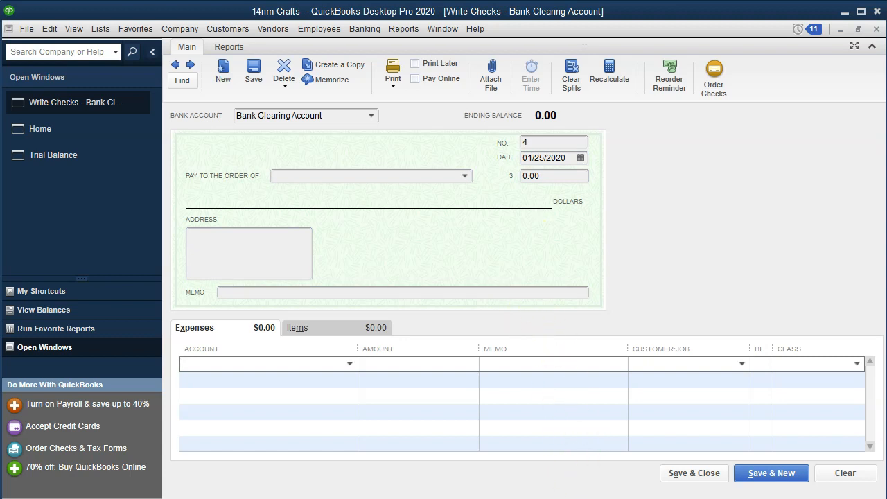
{"action": "key", "text": "alt+Tab"}
{"action": "key", "text": "alt+Tab"}
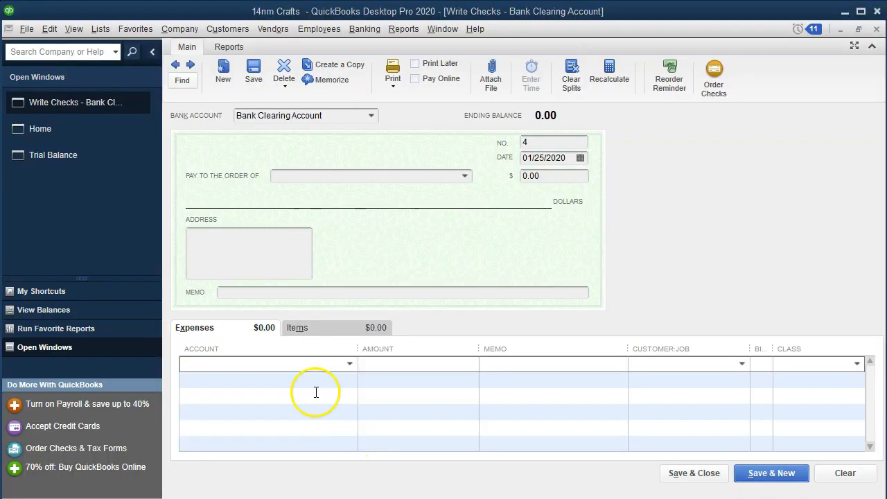
{"action": "left_click", "coordinate": [278, 365]}
{"action": "type", "text": "Net Assets Released Restricted"}
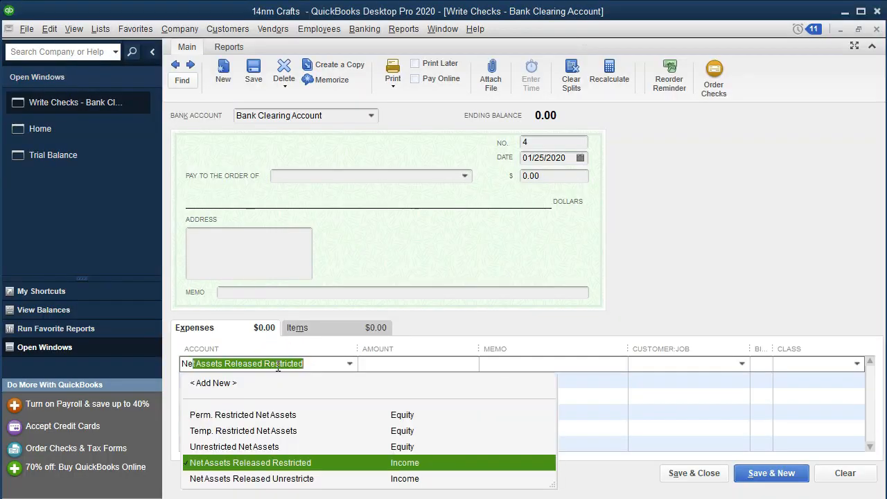
{"action": "key", "text": "Tab"}
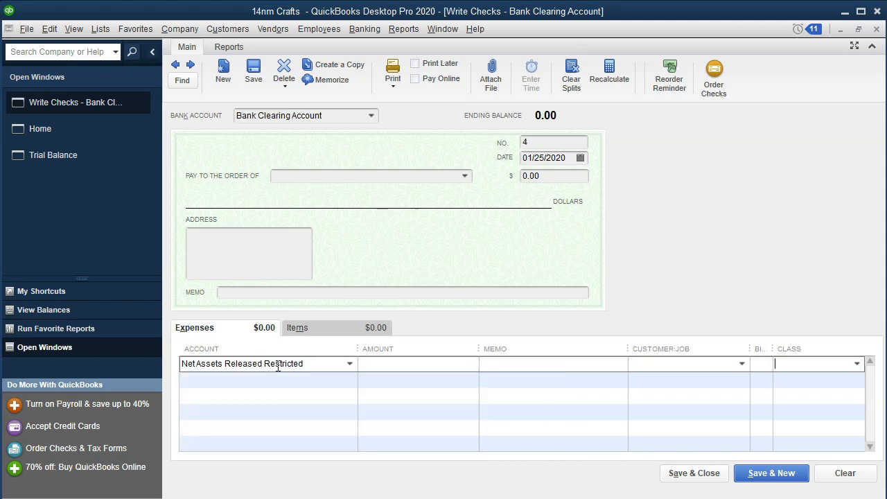
Add a second expense line for the Net Assets Released Unrestricte account.
{"action": "key", "text": "Tab"}
{"action": "type", "text": "Net"}
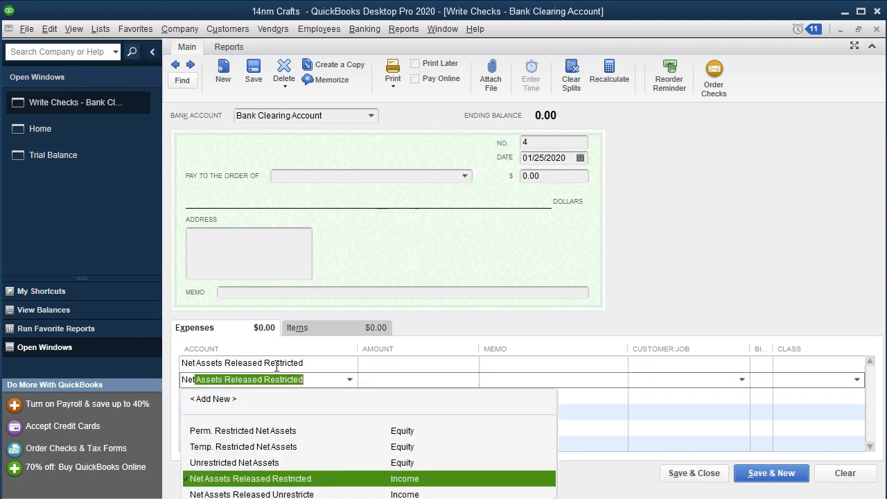
{"action": "key", "text": "Down"}
{"action": "key", "text": "Tab"}
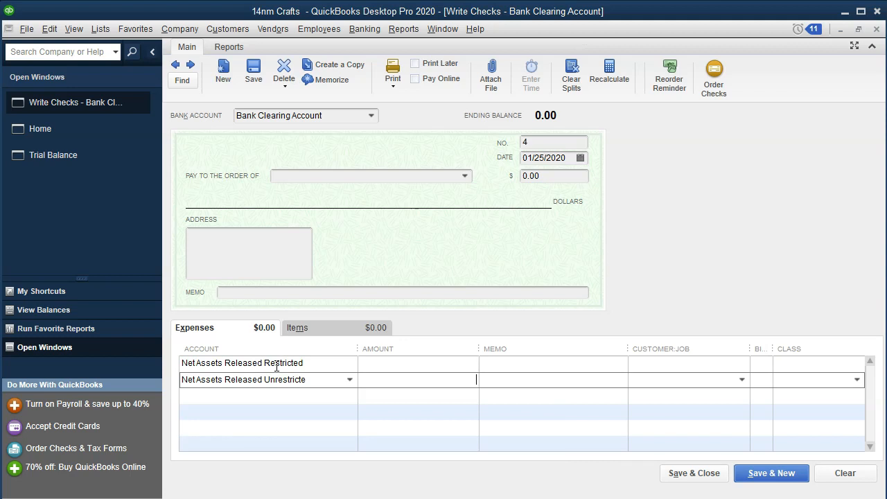
Enter an amount of 945 on both Net Assets Released expense lines.
{"action": "mouse_move", "coordinate": [451, 498]}
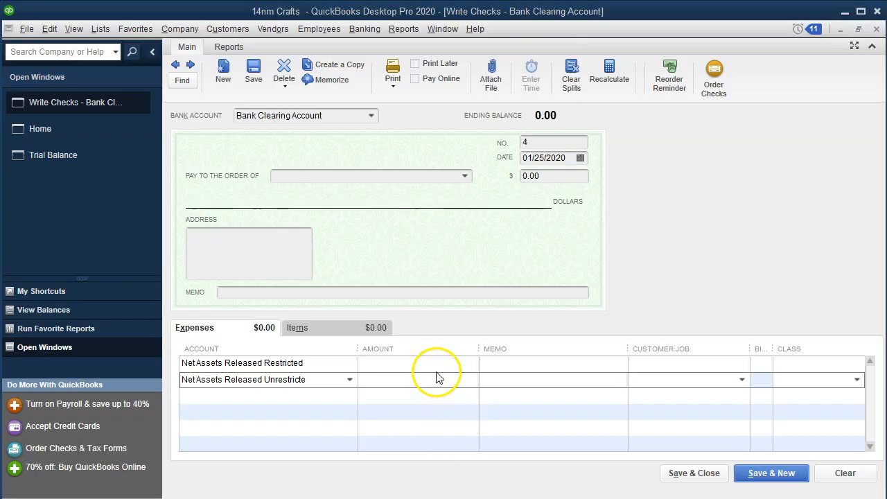
{"action": "left_click", "coordinate": [437, 362]}
{"action": "type", "text": "945qqqq"}
{"action": "key", "text": "BackSpace"}
{"action": "key", "text": "BackSpace"}
{"action": "key", "text": "BackSpace"}
{"action": "key", "text": "BackSpace"}
{"action": "key", "text": "BackSpace"}
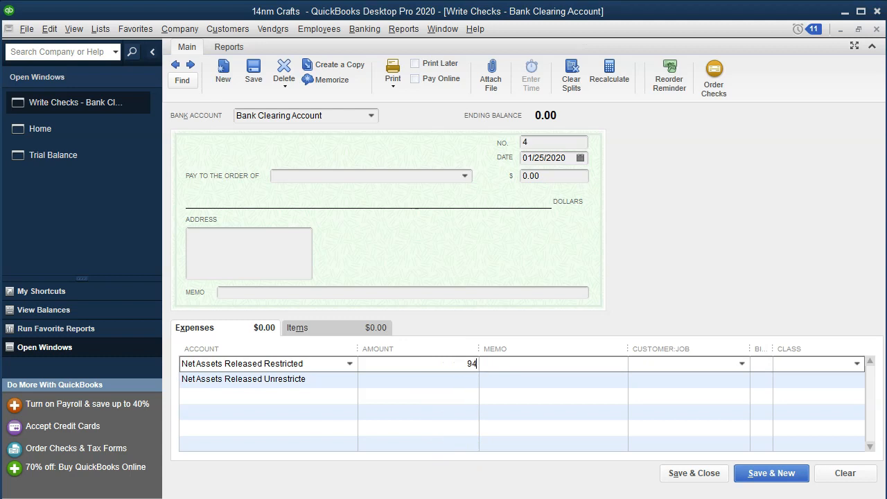
{"action": "type", "text": "5"}
{"action": "key", "text": "Down"}
{"action": "type", "text": "945"}
{"action": "key", "text": "Tab"}
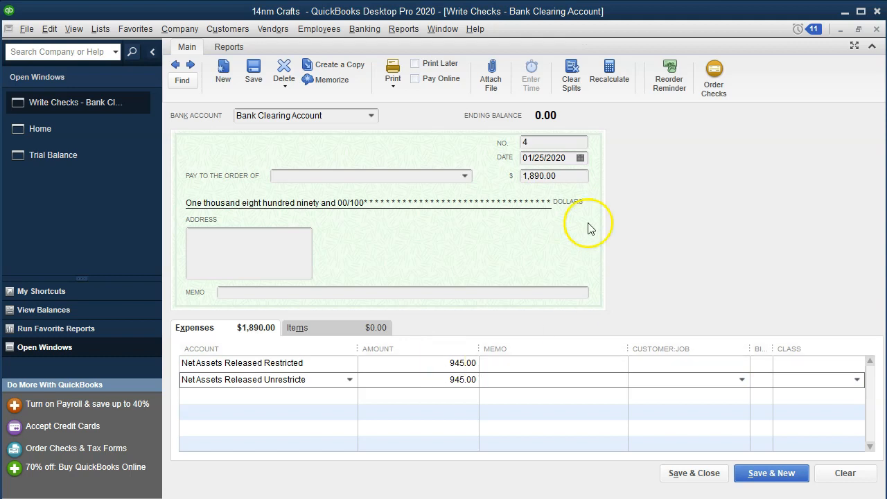
Set the check total to 0 and make the Net Assets Released Unrestricte amount -945.
{"action": "left_click", "coordinate": [568, 172]}
{"action": "left_click_drag", "start_coordinate": [568, 171], "coordinate": [496, 174]}
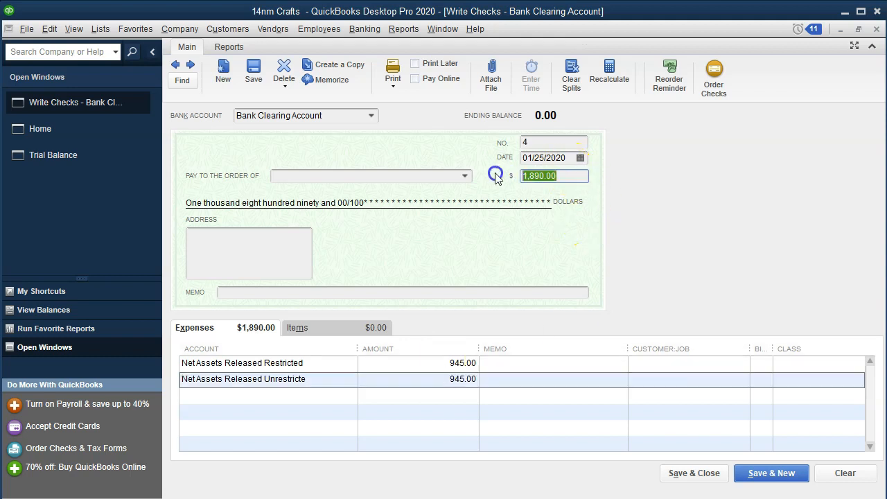
{"action": "type", "text": "0"}
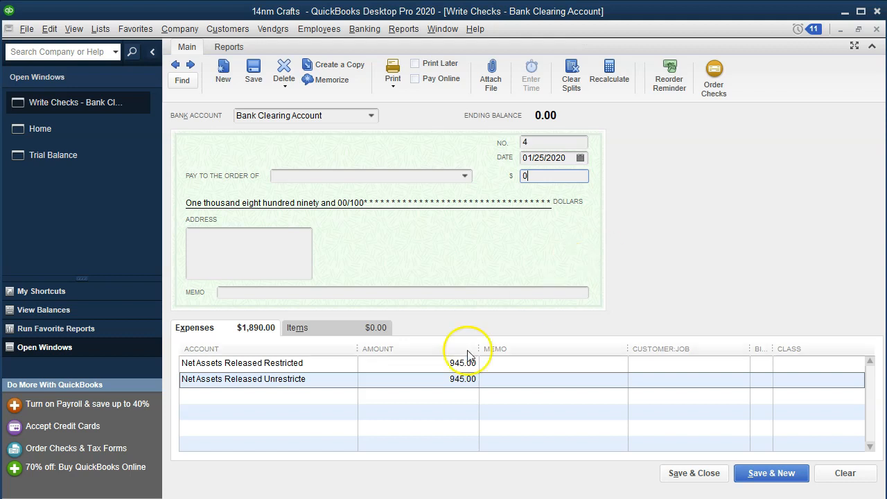
{"action": "left_click", "coordinate": [444, 363]}
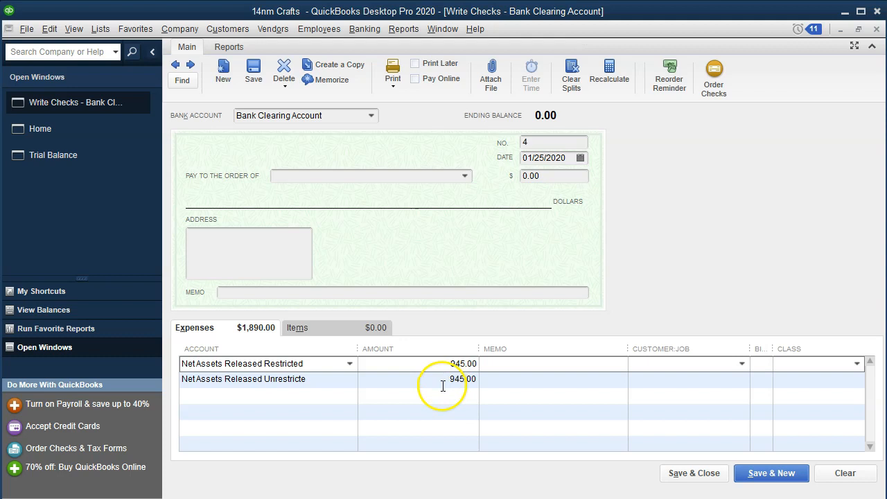
{"action": "left_click", "coordinate": [442, 386]}
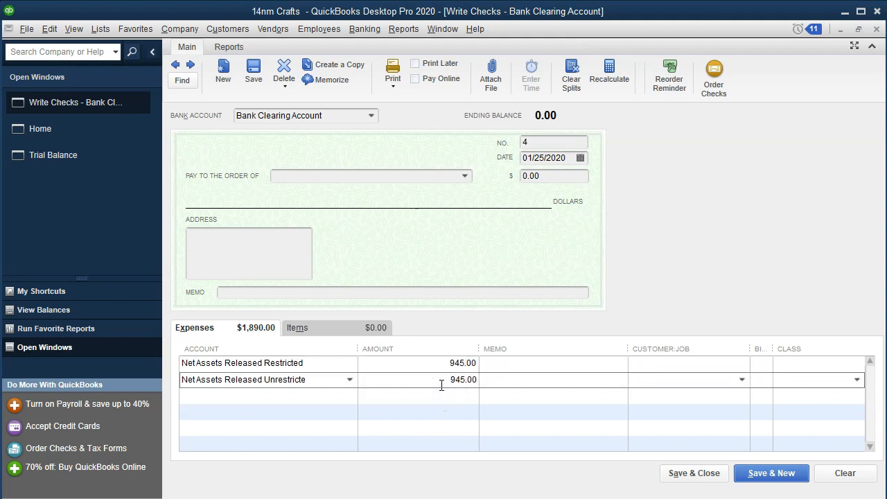
{"action": "type", "text": "-"}
Assign the Unrestricted:Fund Rasing class to the -945 line and the Restricted class to the 945 line.
{"action": "left_click", "coordinate": [812, 382]}
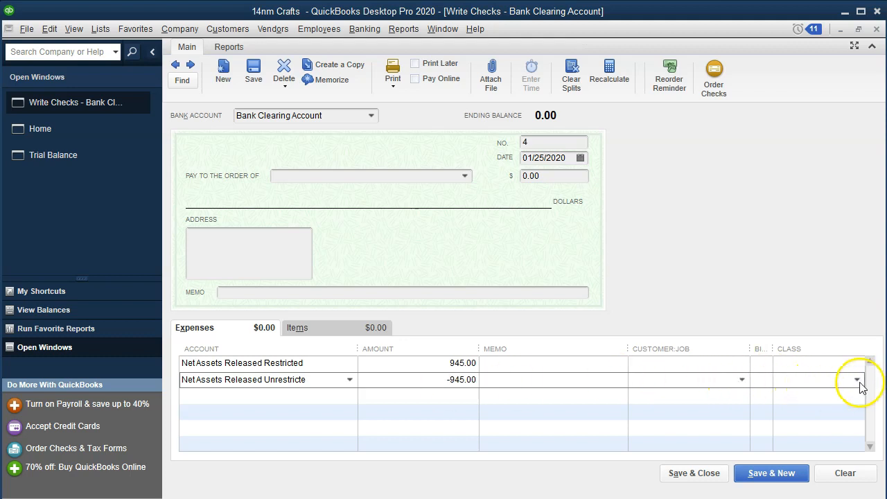
{"action": "left_click", "coordinate": [858, 381]}
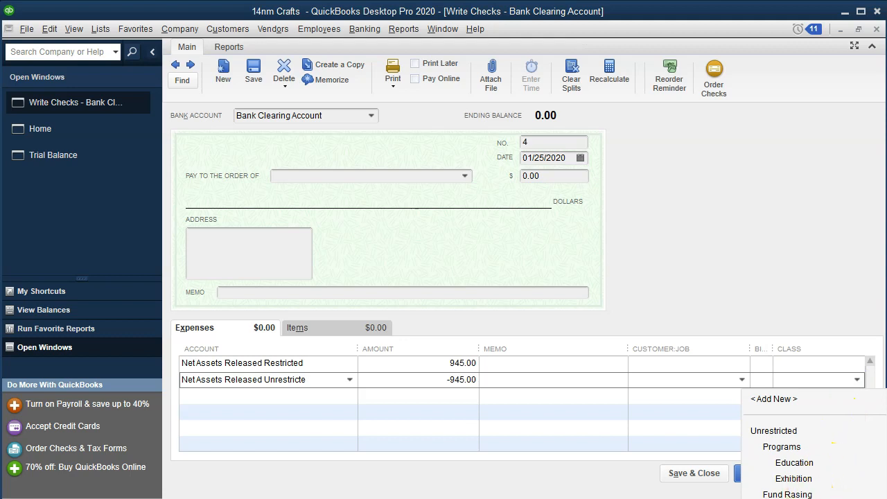
{"action": "left_click", "coordinate": [797, 494]}
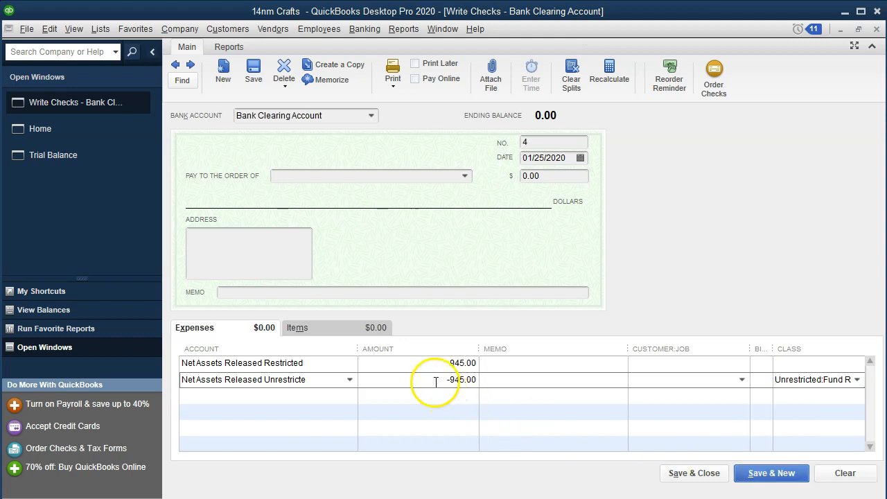
{"action": "left_click", "coordinate": [815, 365]}
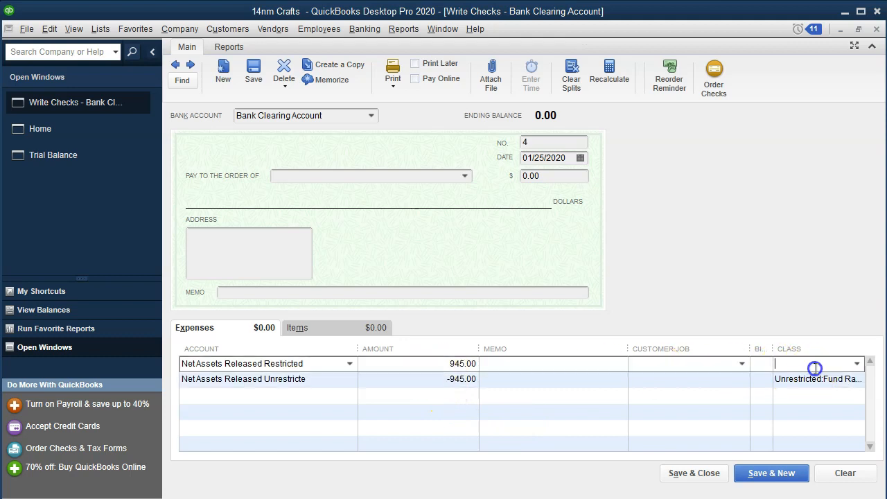
{"action": "left_click", "coordinate": [857, 364]}
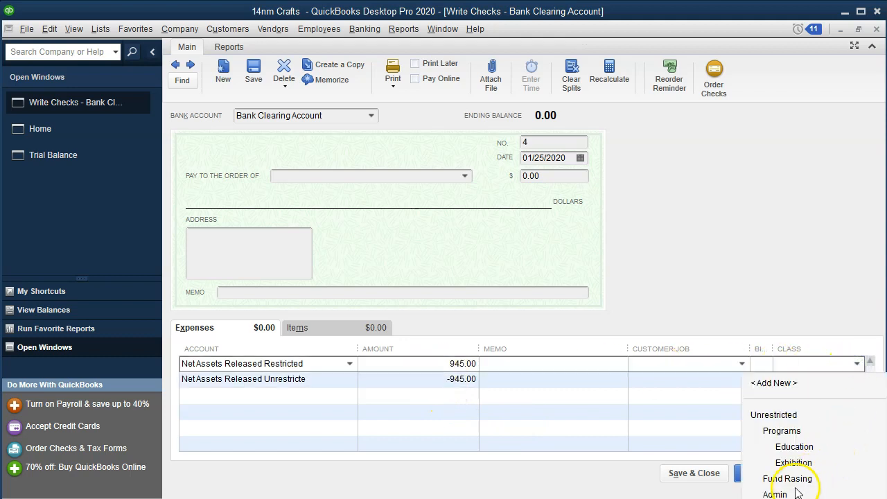
{"action": "left_click", "coordinate": [776, 498]}
Assign the Education Program Restriction job to the Net Assets Released Restricted line.
{"action": "left_click", "coordinate": [663, 365]}
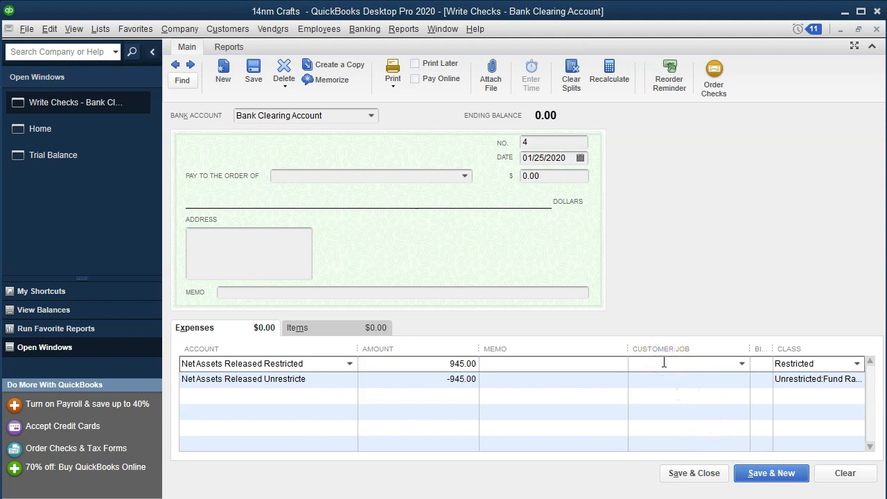
{"action": "left_click", "coordinate": [742, 364]}
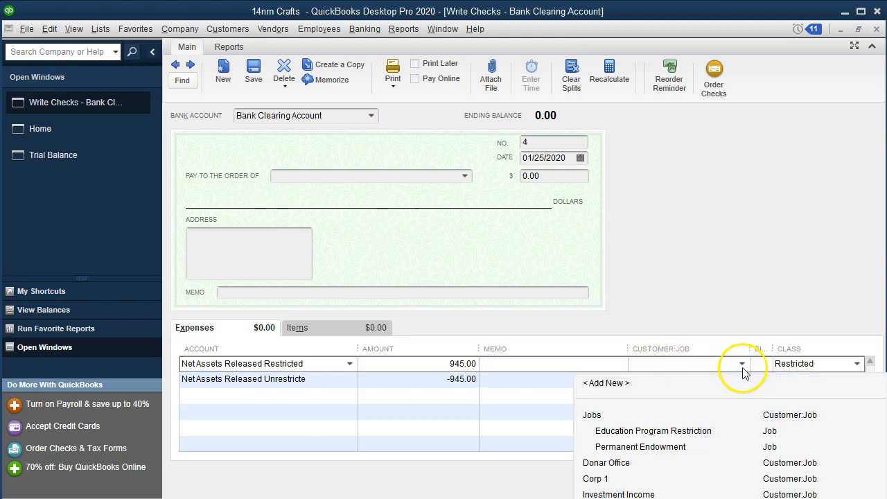
{"action": "left_click", "coordinate": [662, 433]}
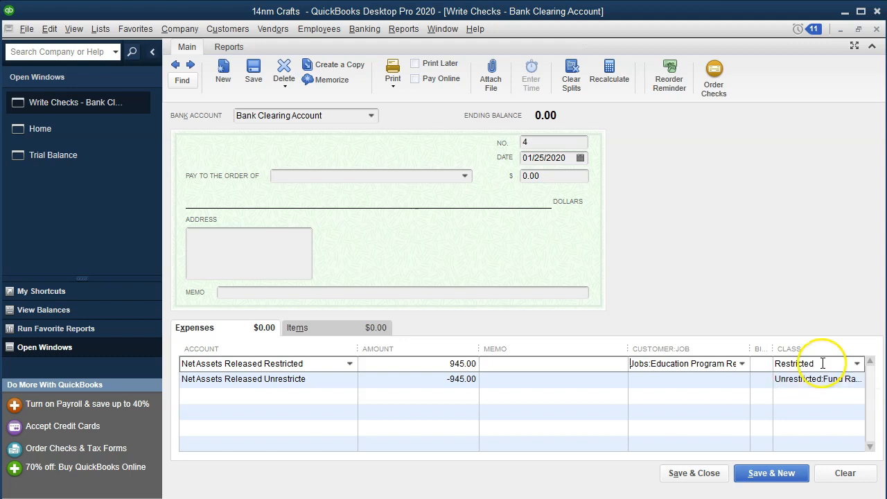
{"action": "left_click", "coordinate": [702, 371]}
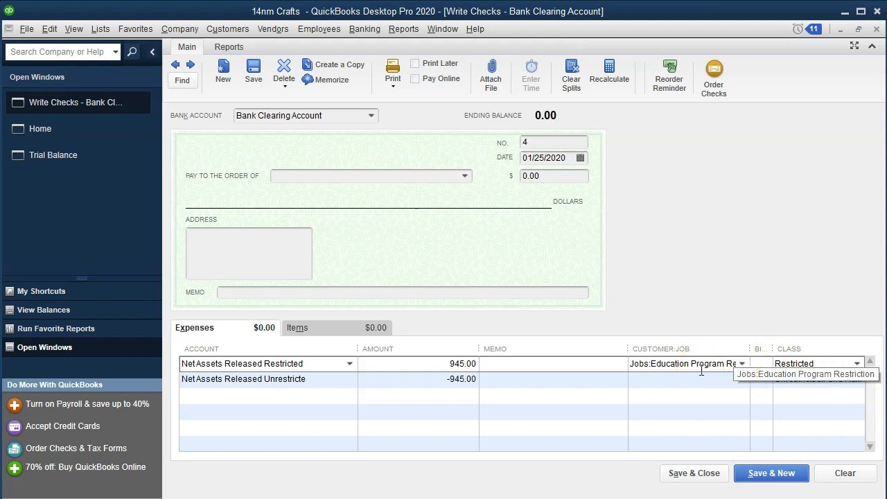
{"action": "left_click", "coordinate": [693, 361]}
{"action": "left_click", "coordinate": [677, 478]}
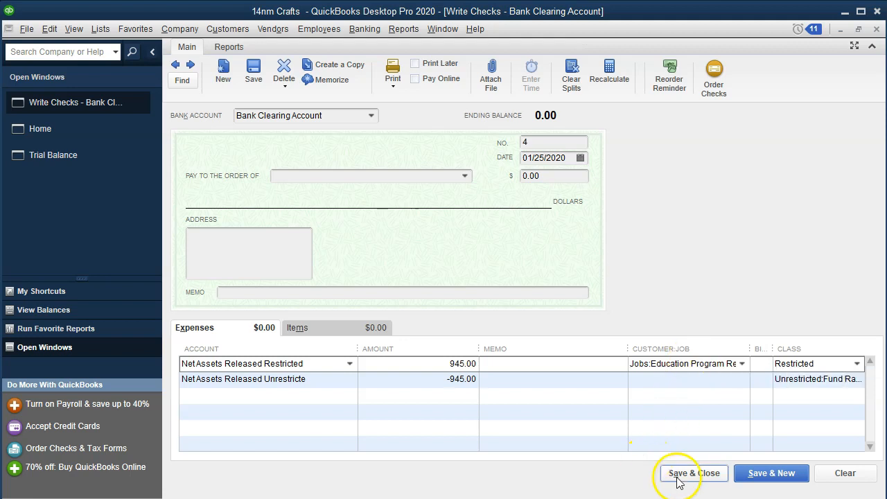
{"action": "left_click", "coordinate": [416, 149]}
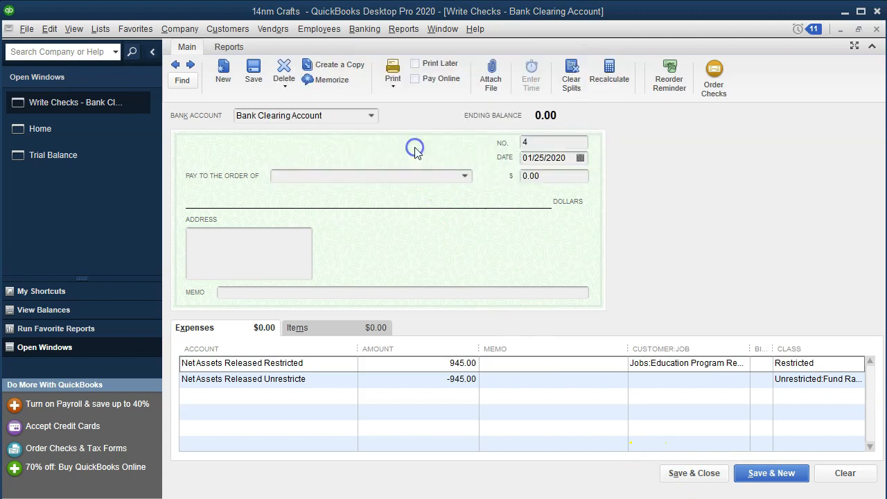
{"action": "left_click", "coordinate": [556, 104]}
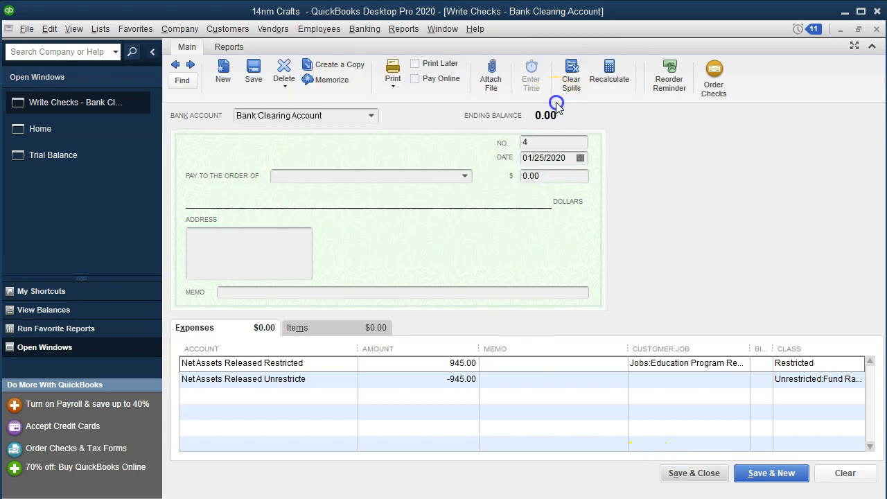
Open the Profit & Loss by Class report and set its date range from 01/01/2020 to 12/31/2020.
{"action": "left_click", "coordinate": [404, 29]}
{"action": "mouse_move", "coordinate": [434, 142]}
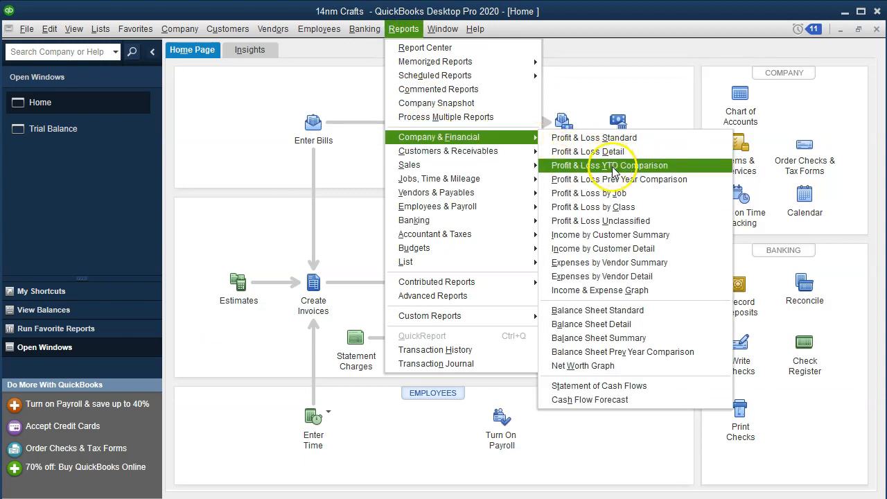
{"action": "left_click", "coordinate": [615, 214]}
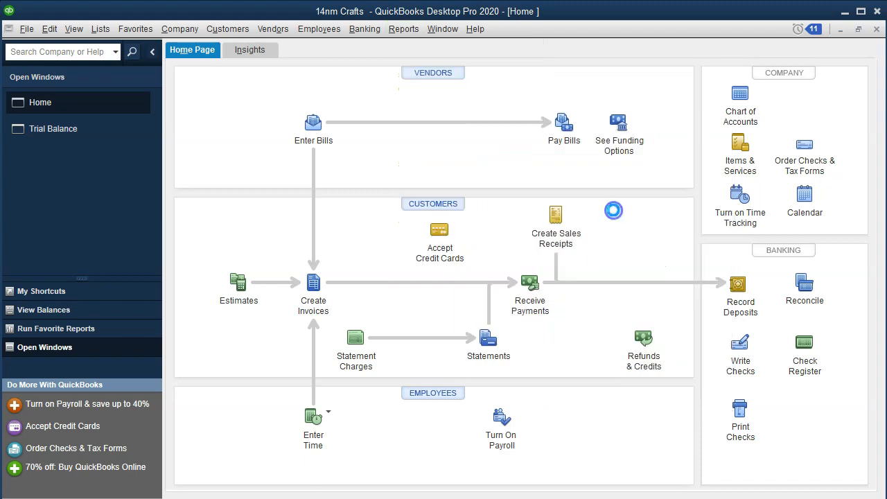
{"action": "key", "text": "Tab"}
{"action": "type", "text": "01/01/2020"}
{"action": "key", "text": "Tab"}
{"action": "type", "text": "12312020"}
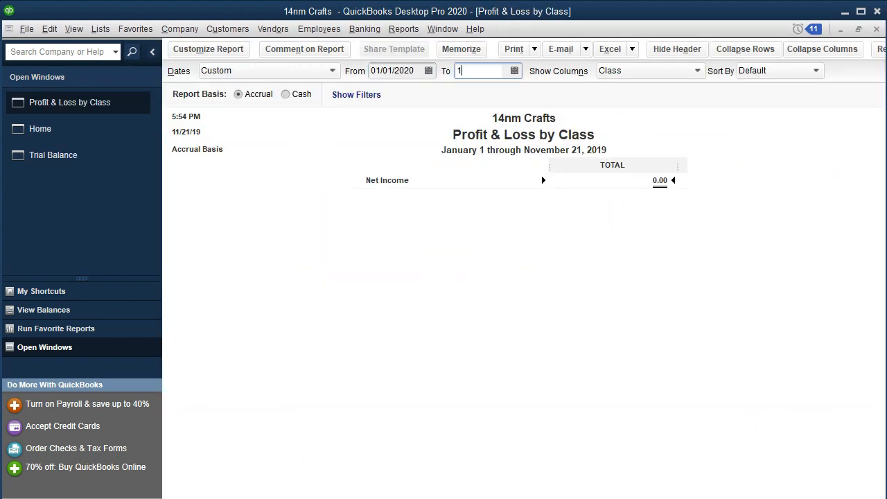
{"action": "key", "text": "Tab"}
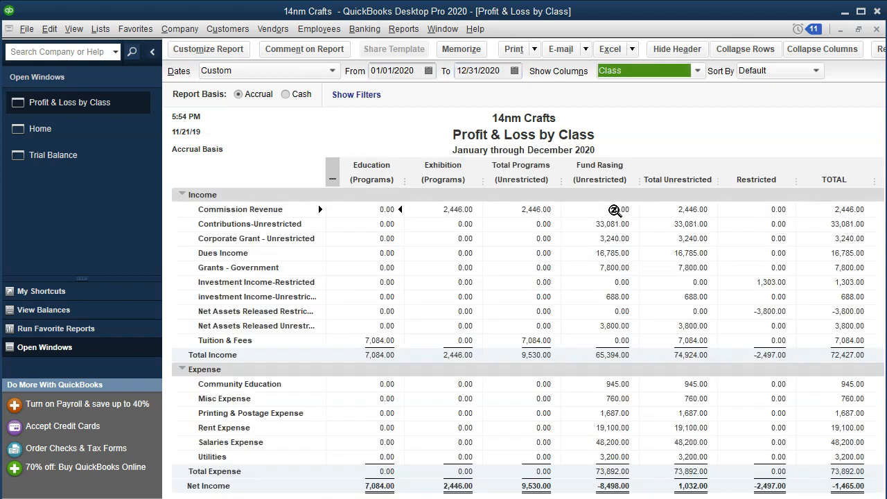
Customize the Profit & Loss by Class report to use font size 11, applying the change to all related fonts.
{"action": "left_click", "coordinate": [211, 50]}
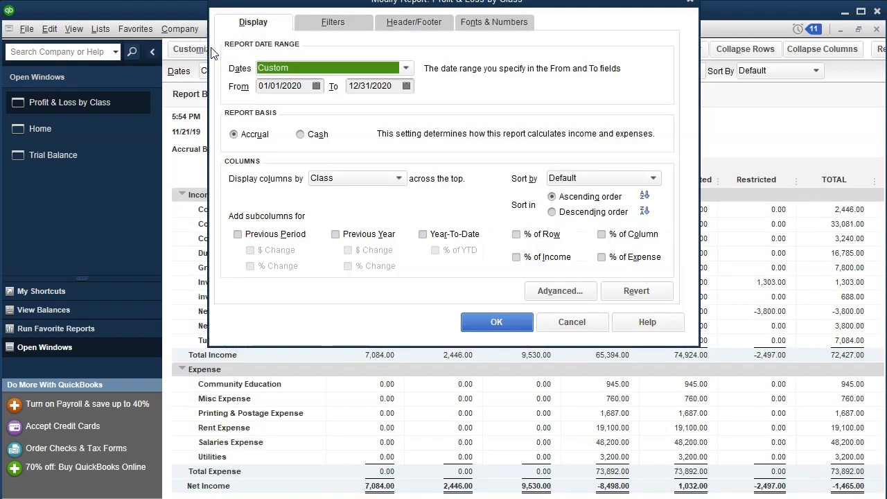
{"action": "left_click_drag", "start_coordinate": [487, 8], "coordinate": [486, 51]}
{"action": "left_click", "coordinate": [494, 63]}
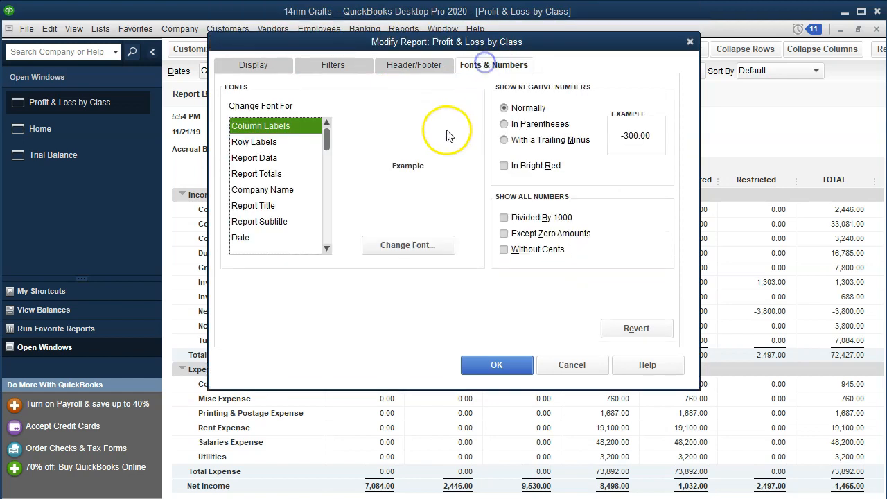
{"action": "left_click", "coordinate": [394, 254]}
{"action": "left_click", "coordinate": [418, 184]}
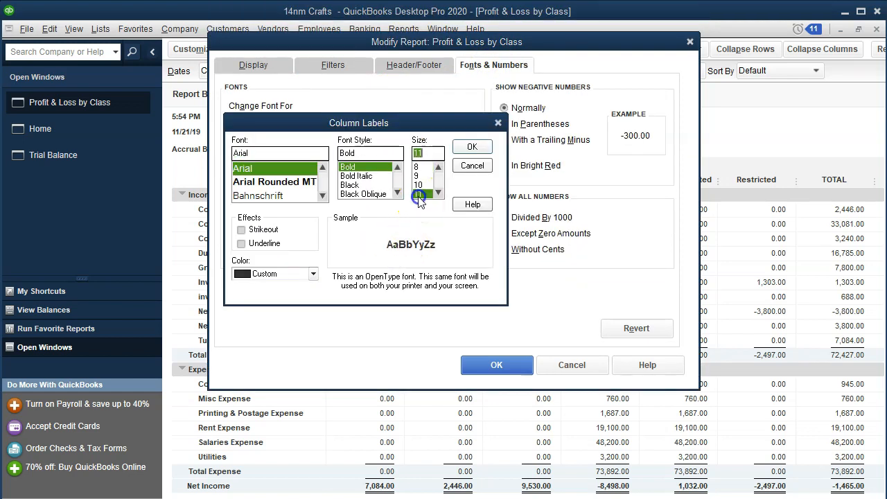
{"action": "left_click", "coordinate": [469, 150]}
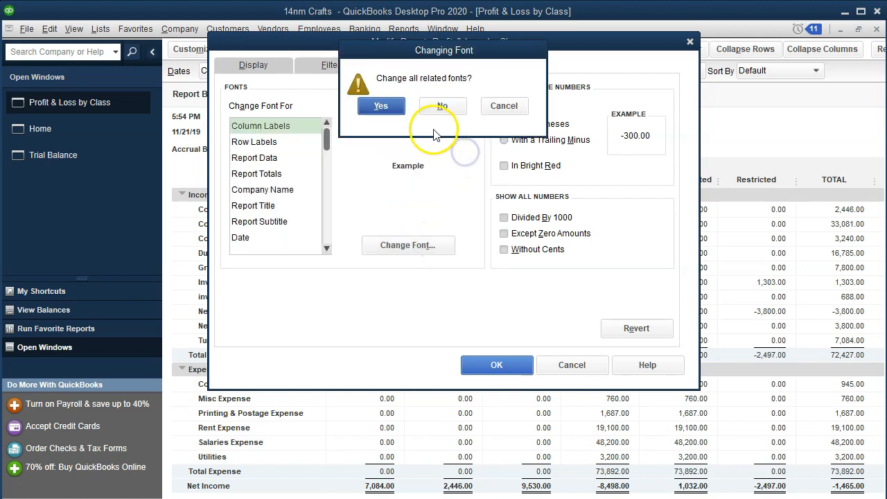
{"action": "left_click", "coordinate": [385, 108]}
{"action": "left_click", "coordinate": [496, 367]}
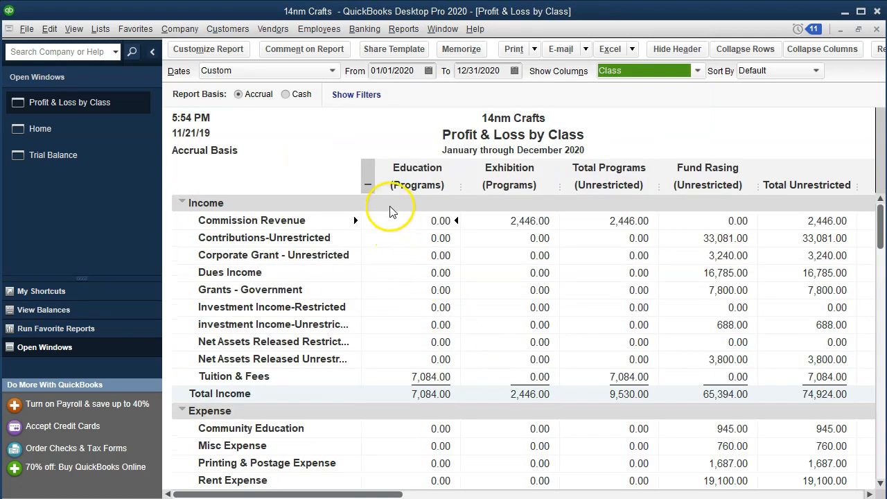
Collapse the class subcolumns and review the transactions behind the restricted and unrestricted net assets released amounts.
{"action": "left_click", "coordinate": [371, 184]}
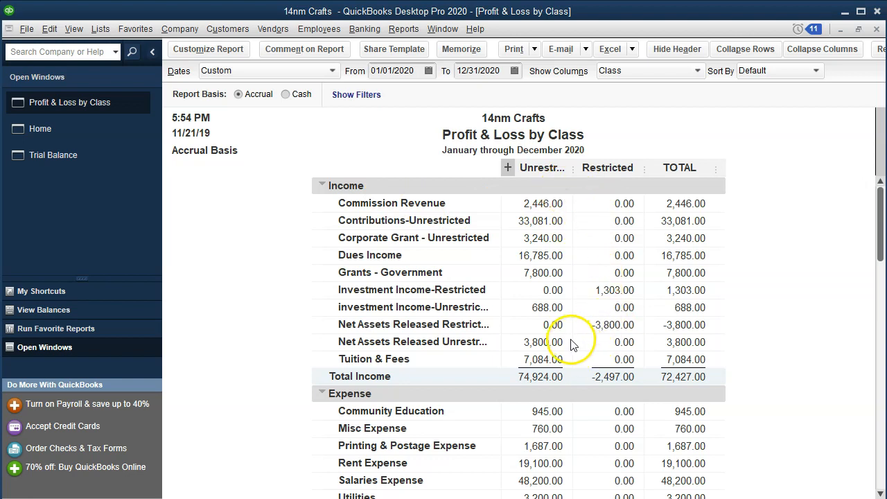
{"action": "double_click", "coordinate": [619, 326]}
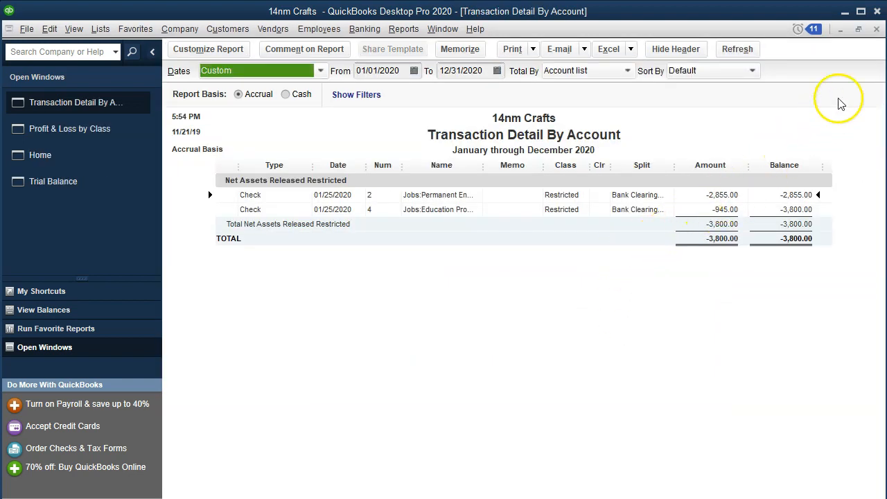
{"action": "left_click", "coordinate": [877, 29]}
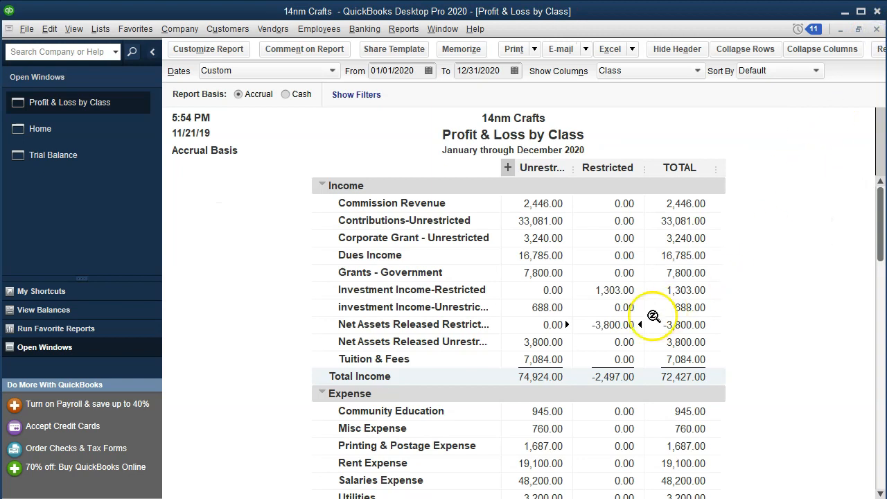
{"action": "double_click", "coordinate": [546, 341]}
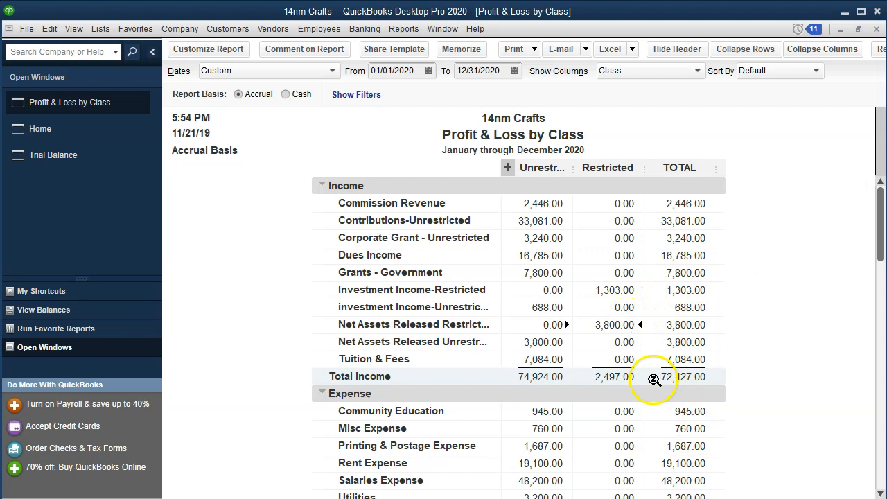
{"action": "double_click", "coordinate": [613, 319]}
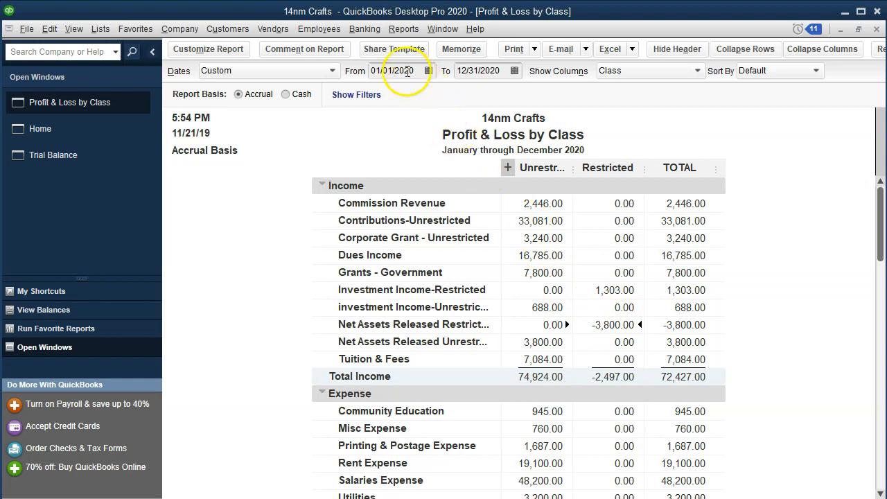
Open the Profit & Loss by Job report and set its date range from 01/01/2020 to 12/31/2020.
{"action": "left_click", "coordinate": [393, 30]}
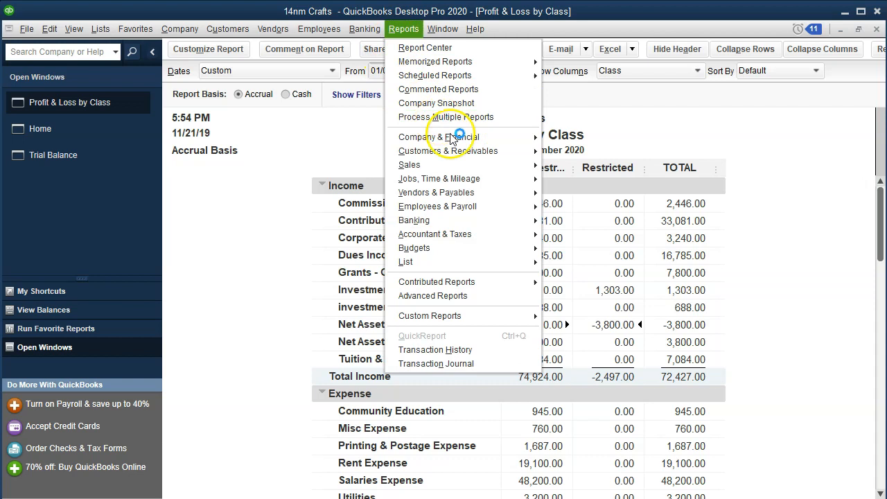
{"action": "left_click", "coordinate": [497, 138]}
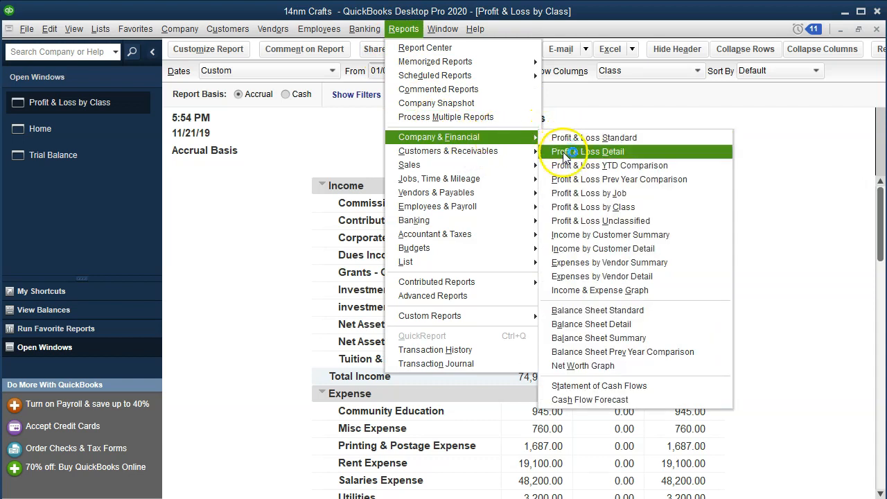
{"action": "left_click", "coordinate": [611, 194]}
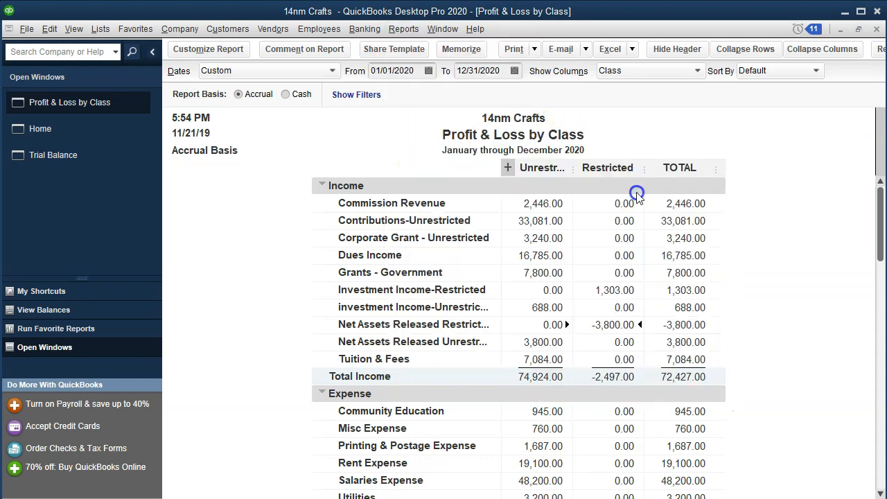
{"action": "key", "text": "Tab"}
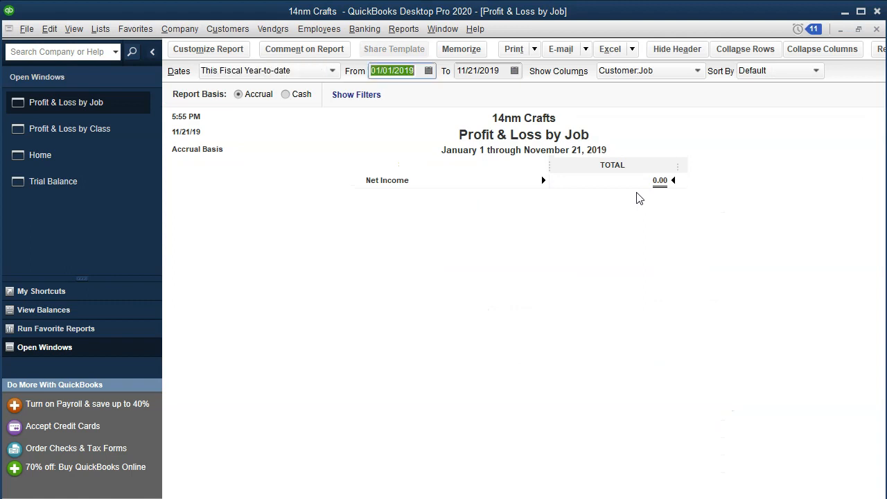
{"action": "type", "text": "0"}
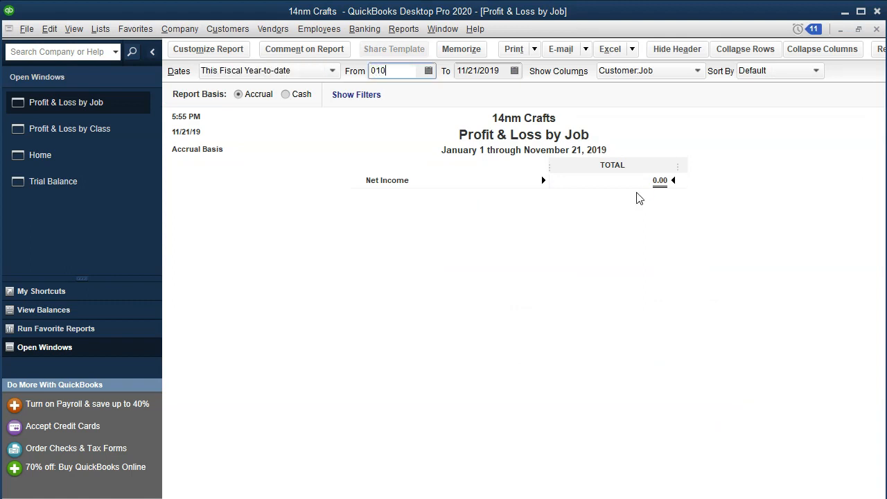
{"action": "type", "text": "1/01/20"}
{"action": "key", "text": "Tab"}
{"action": "type", "text": "123120"}
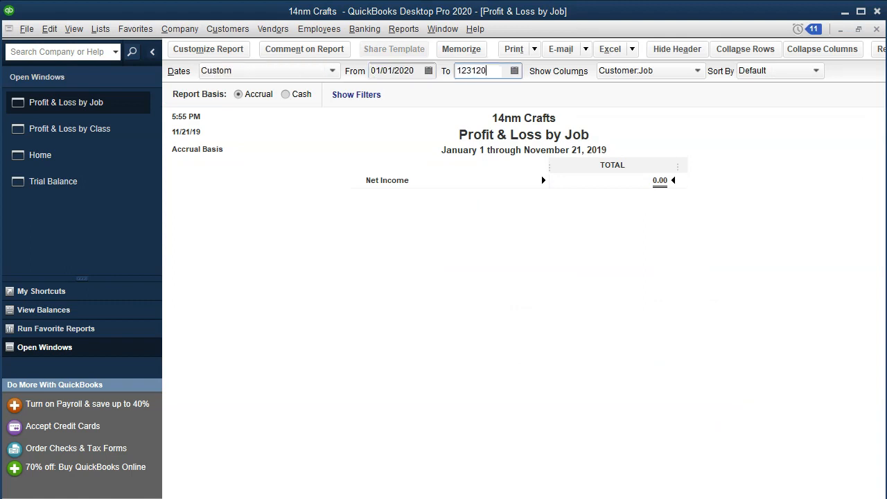
{"action": "key", "text": "Tab"}
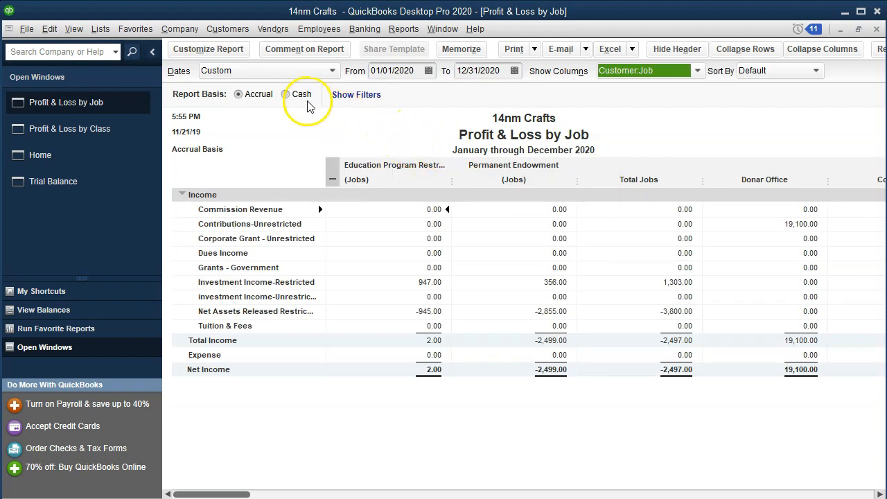
Enlarge the column label font of the Profit & Loss by Job report and apply the change to all related fonts.
{"action": "left_click", "coordinate": [228, 60]}
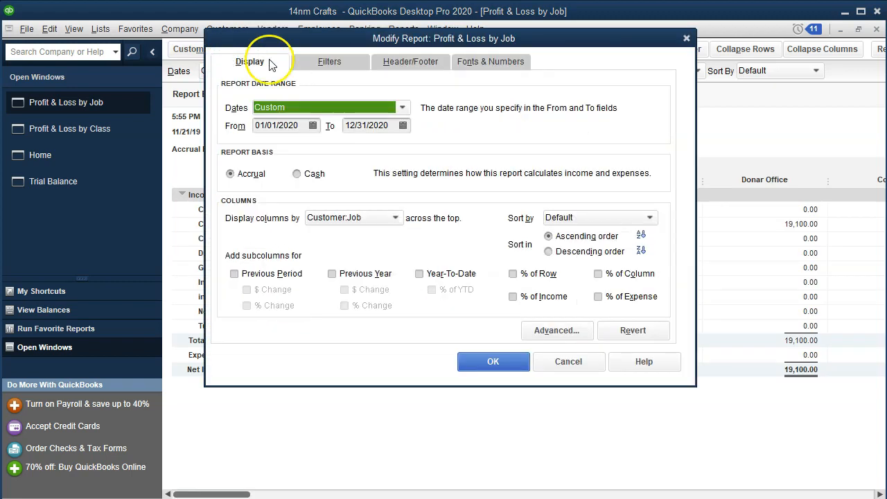
{"action": "left_click", "coordinate": [462, 62]}
{"action": "left_click", "coordinate": [405, 242]}
{"action": "left_click", "coordinate": [416, 190]}
{"action": "left_click", "coordinate": [463, 146]}
{"action": "left_click", "coordinate": [386, 107]}
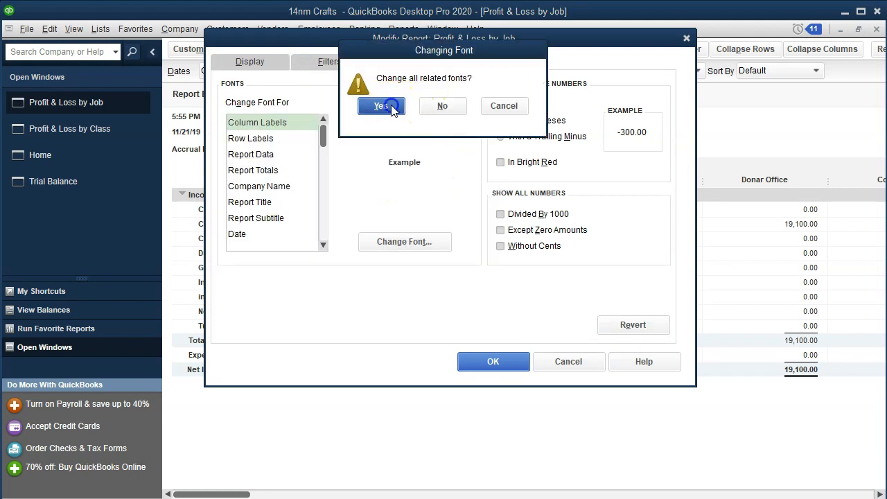
{"action": "left_click", "coordinate": [494, 373]}
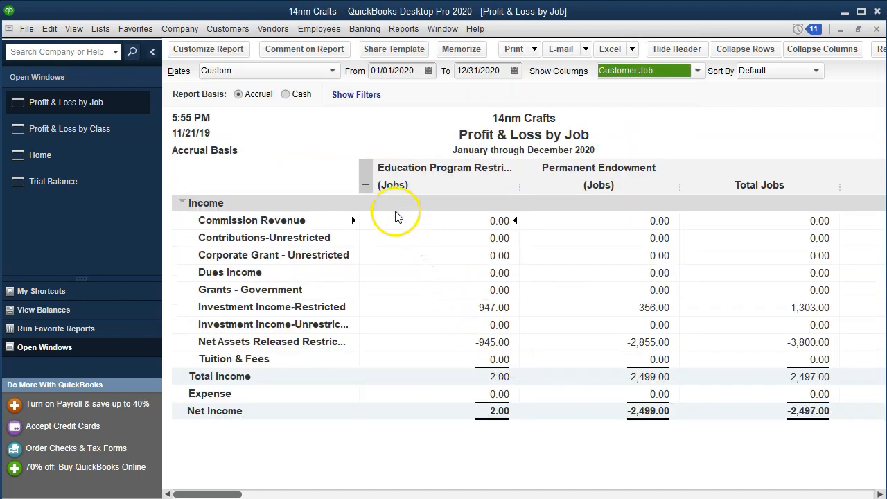
Compare net income in the collapsed Jobs column with the Restricted class on the Profit & Loss by Class report, and re-expand the job columns.
{"action": "left_click", "coordinate": [366, 185]}
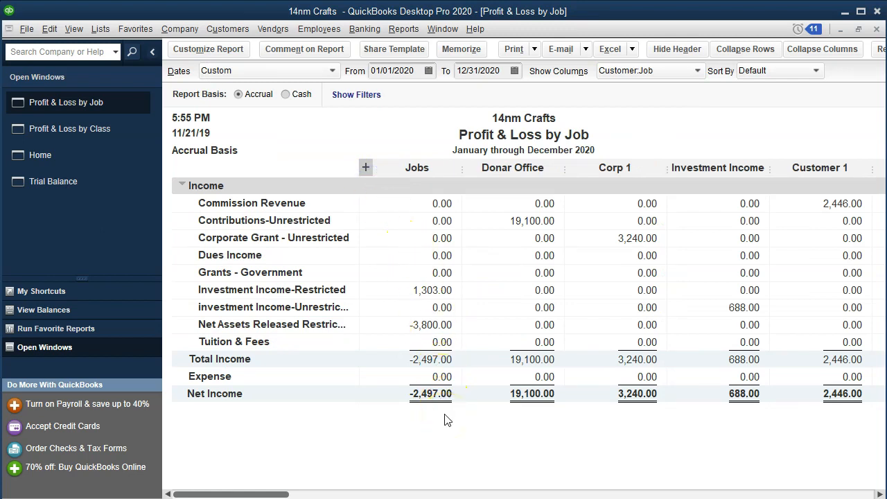
{"action": "left_click", "coordinate": [103, 132]}
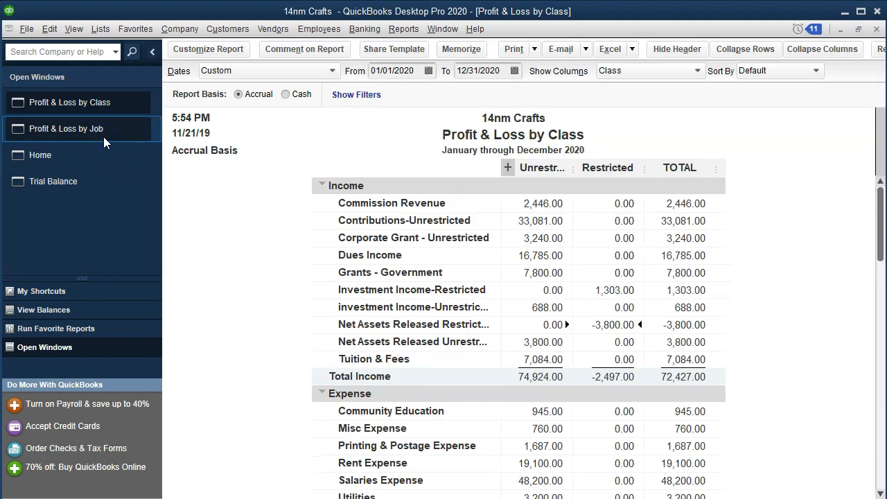
{"action": "scroll", "coordinate": [519, 340], "scroll_direction": "down", "scroll_amount": 1}
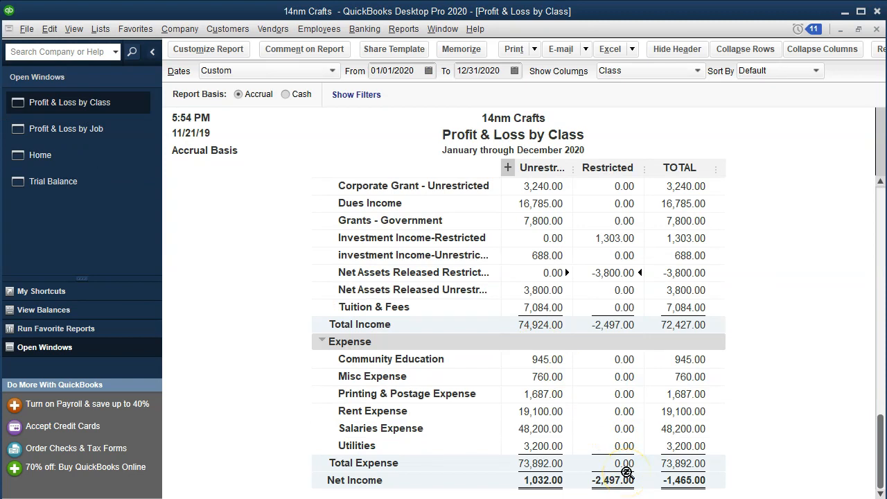
{"action": "left_click", "coordinate": [98, 136]}
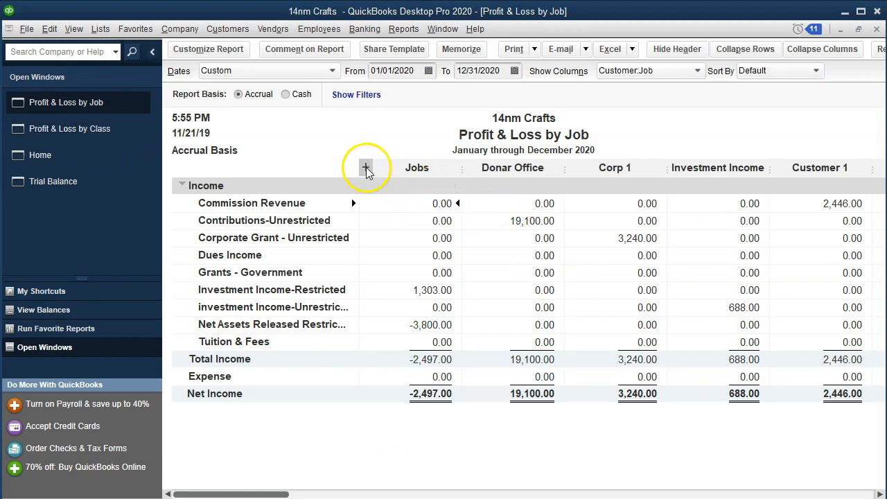
{"action": "left_click", "coordinate": [365, 169]}
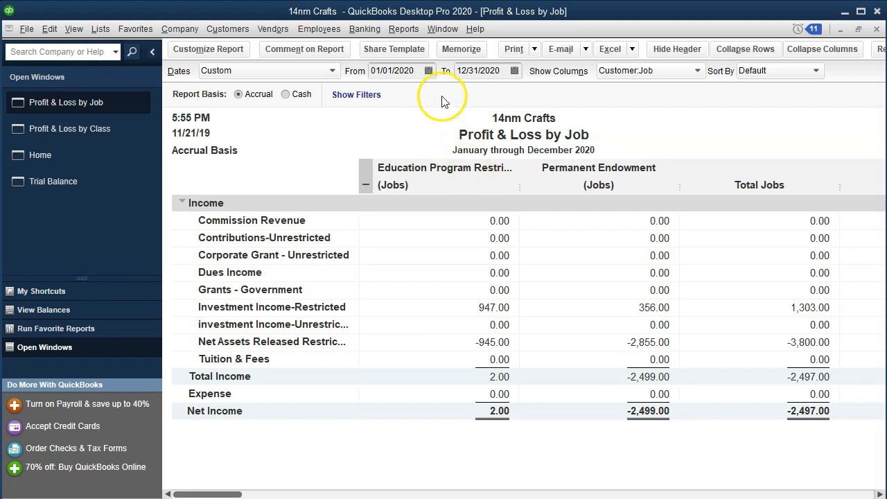
Set the Profit & Loss by Job report's start date to 01/01/2019 and refresh its figures.
{"action": "left_click", "coordinate": [420, 72]}
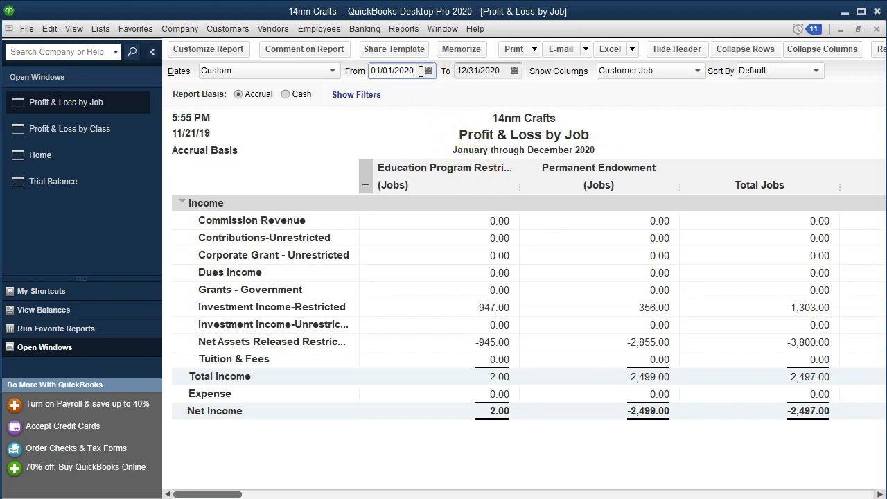
{"action": "key", "text": "BackSpace"}
{"action": "key", "text": "BackSpace"}
{"action": "type", "text": "19"}
{"action": "left_click", "coordinate": [814, 201]}
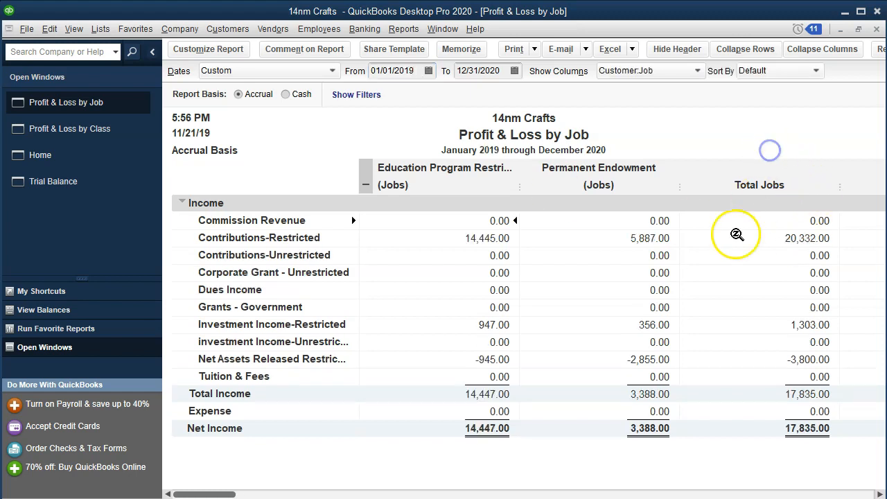